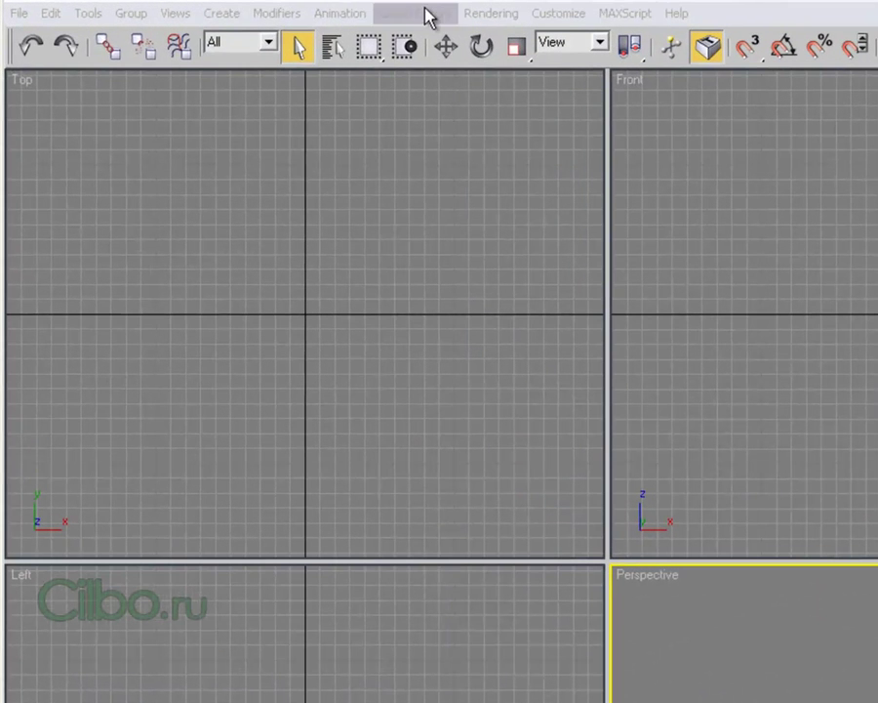
Pick Chamfer Box under Create > Extended Primitives and confirm the Extended Primitives category
click(217, 14)
mouse_move(272, 56)
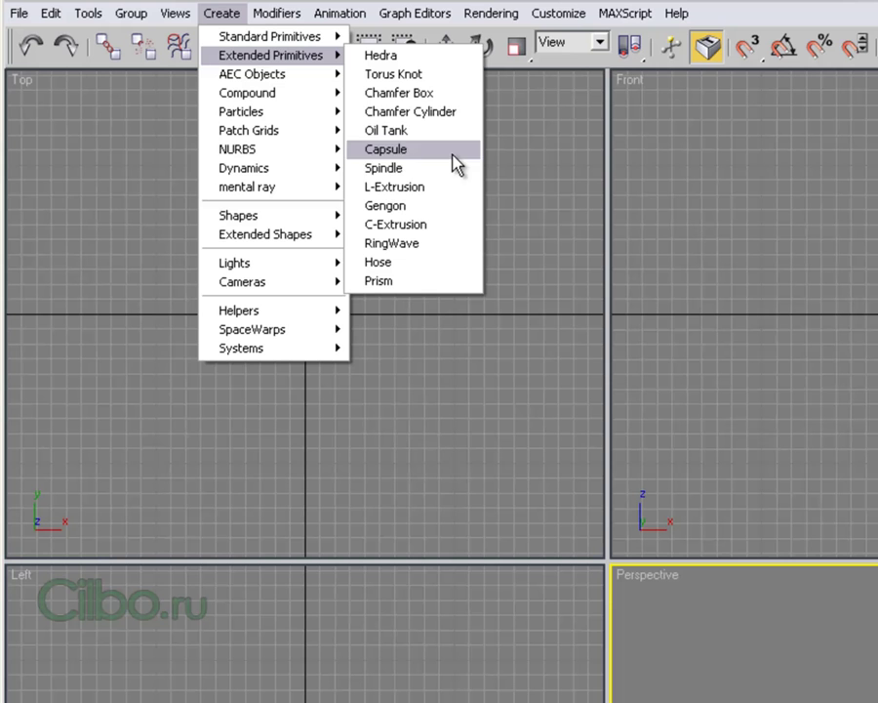
click(387, 92)
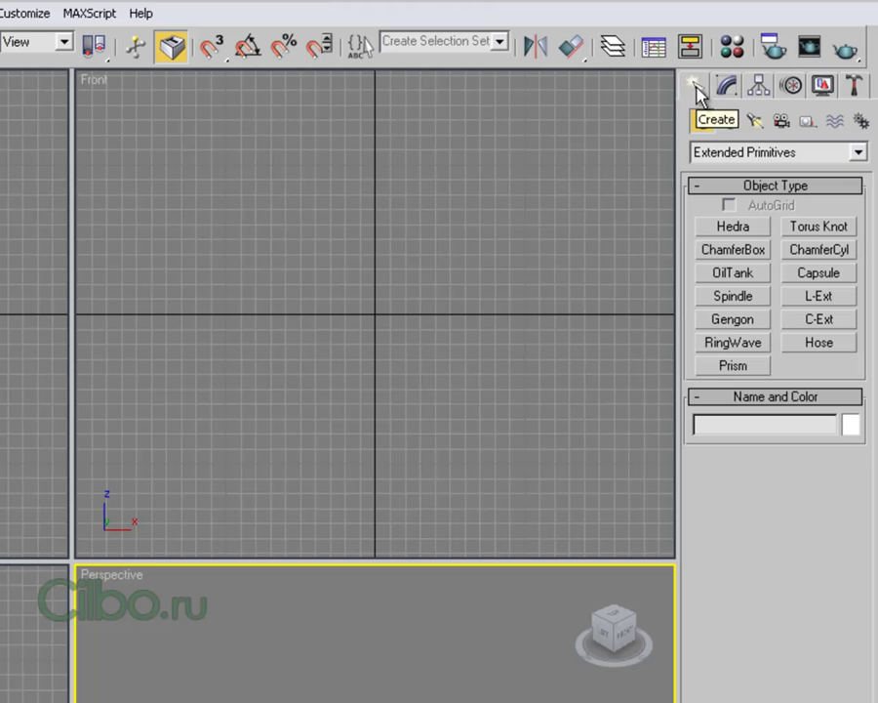
click(827, 153)
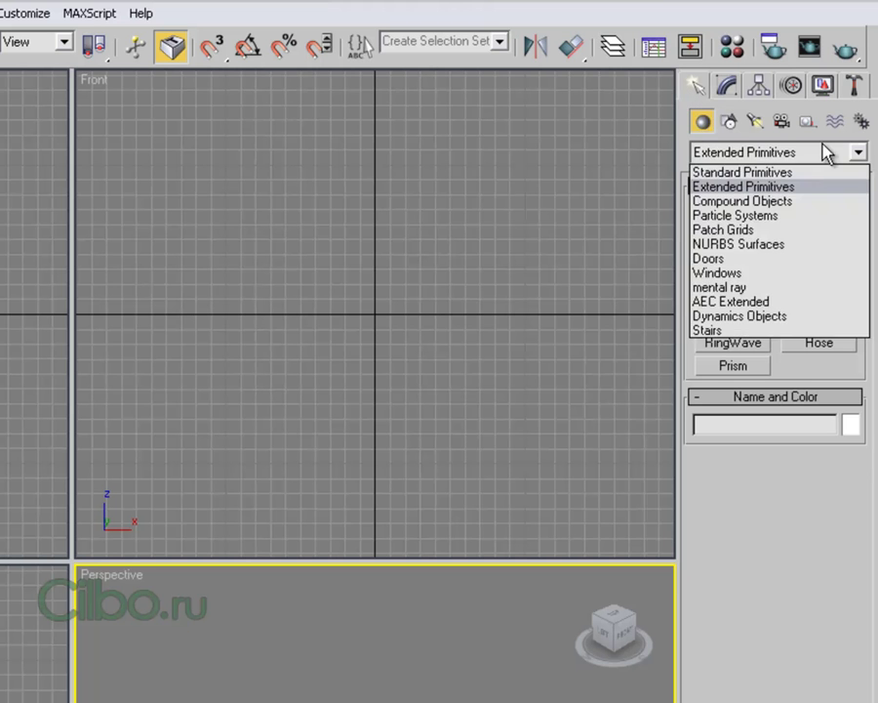
click(756, 195)
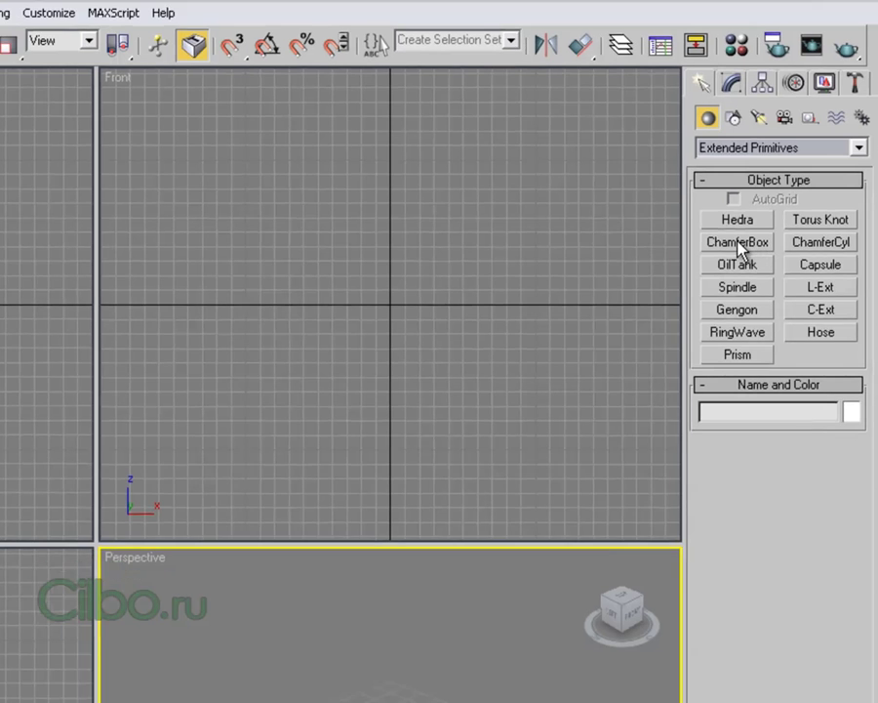
Maximize the Perspective viewport with Alt+W and reactivate the ChamferBox creation tool
click(749, 252)
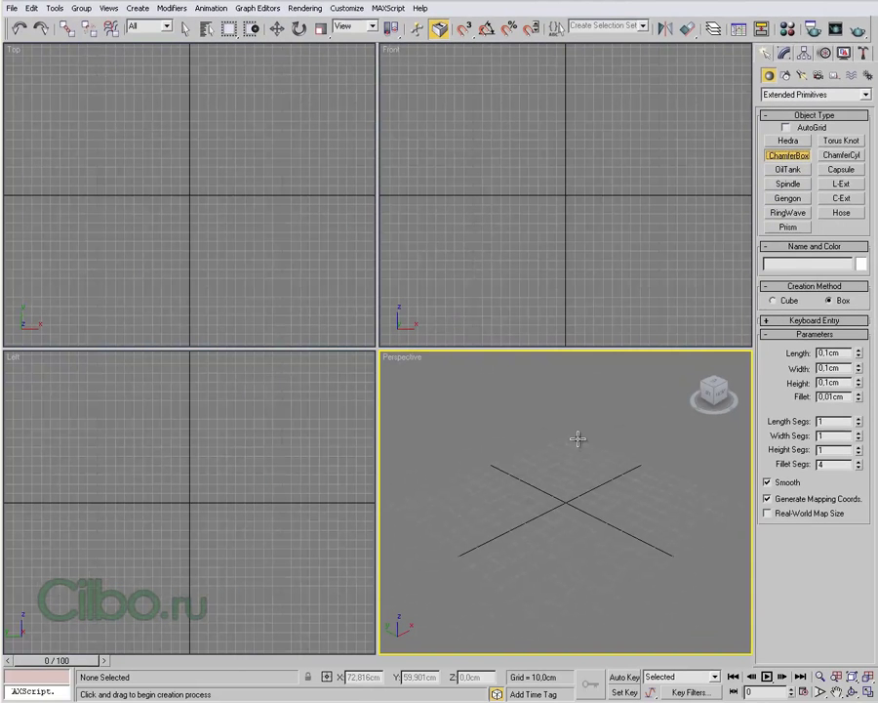
right_click(579, 444)
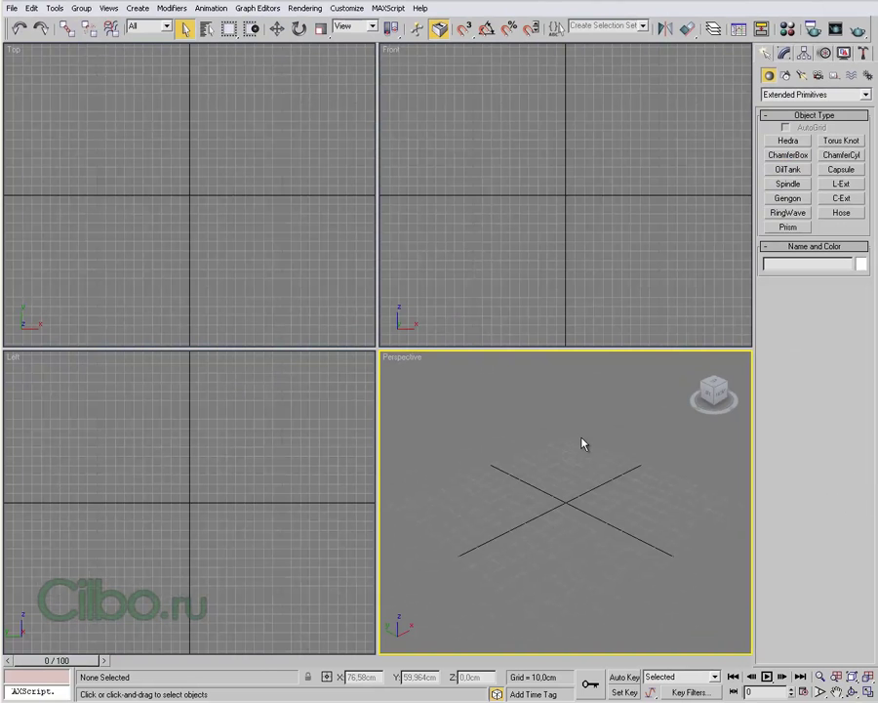
key(alt+w)
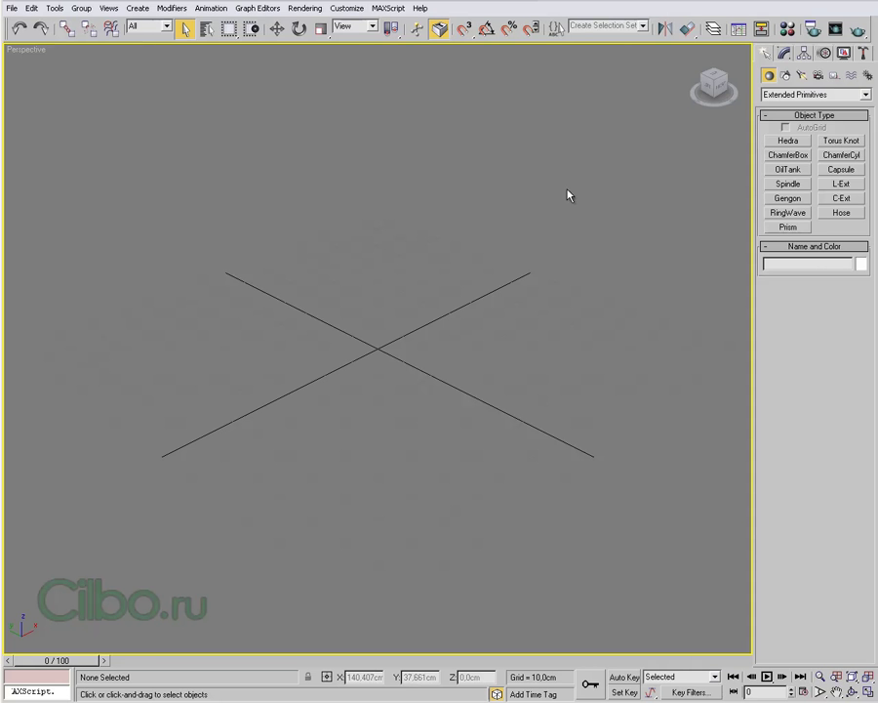
click(790, 155)
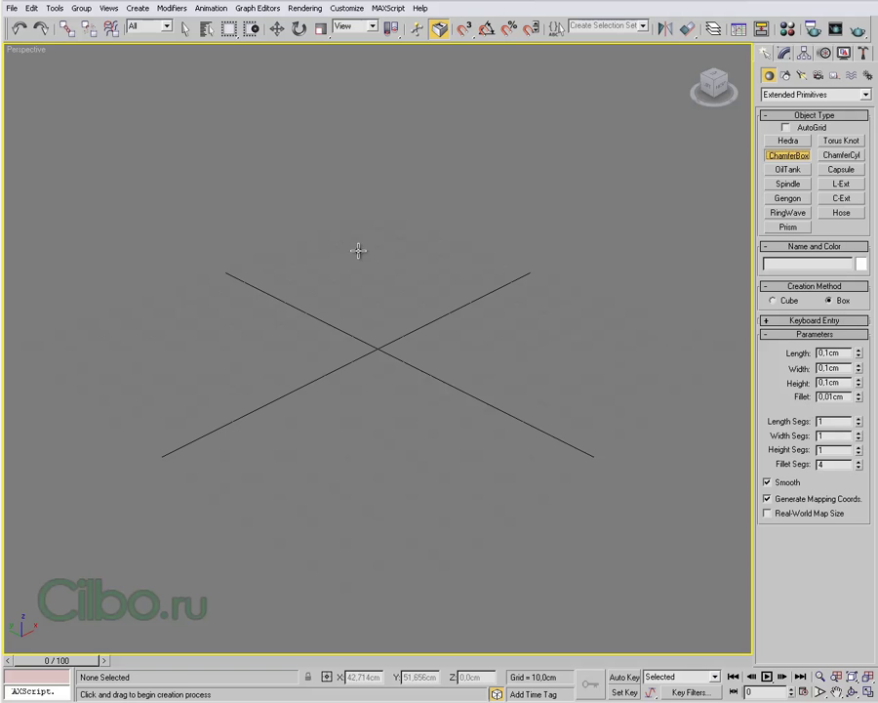
Drag out ChamferBox01 and give its edges a rounded fillet
drag(343, 226, 415, 227)
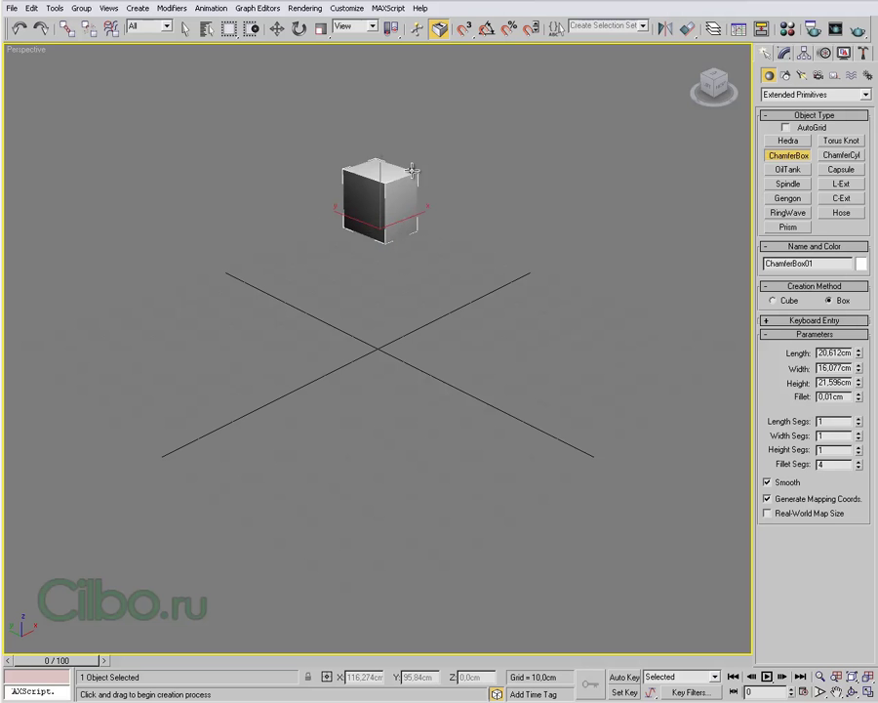
click(413, 169)
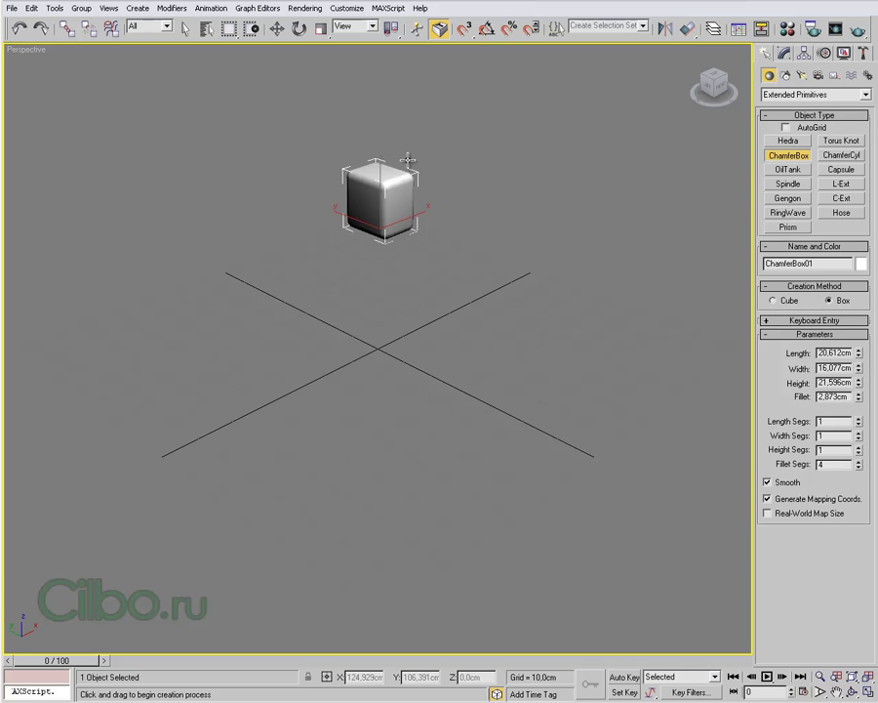
right_click(535, 172)
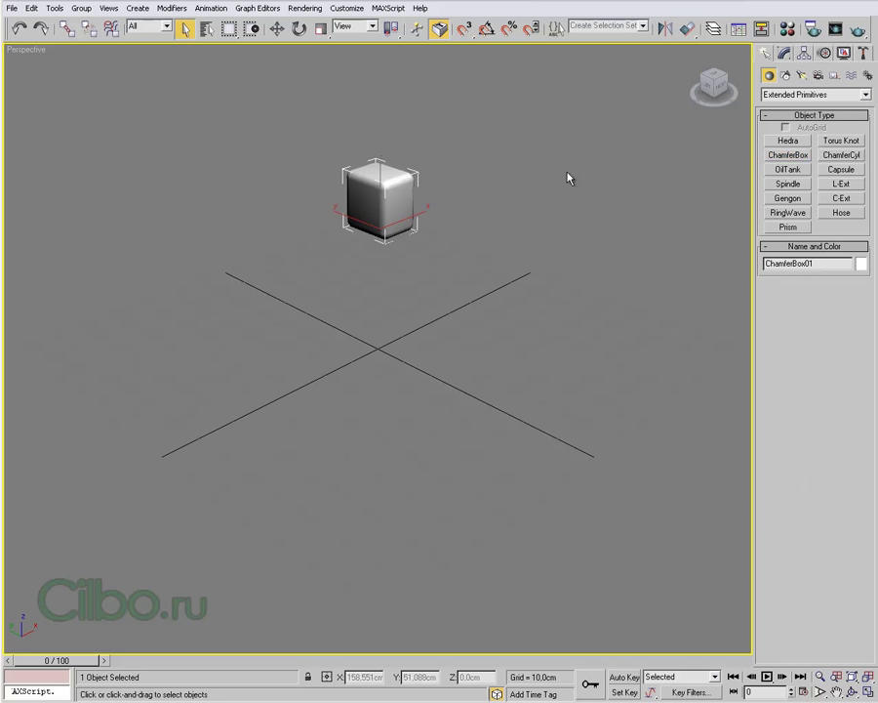
Add ChamferCyl01 beside it with 10.349cm radius and 2.15cm fillet
click(842, 155)
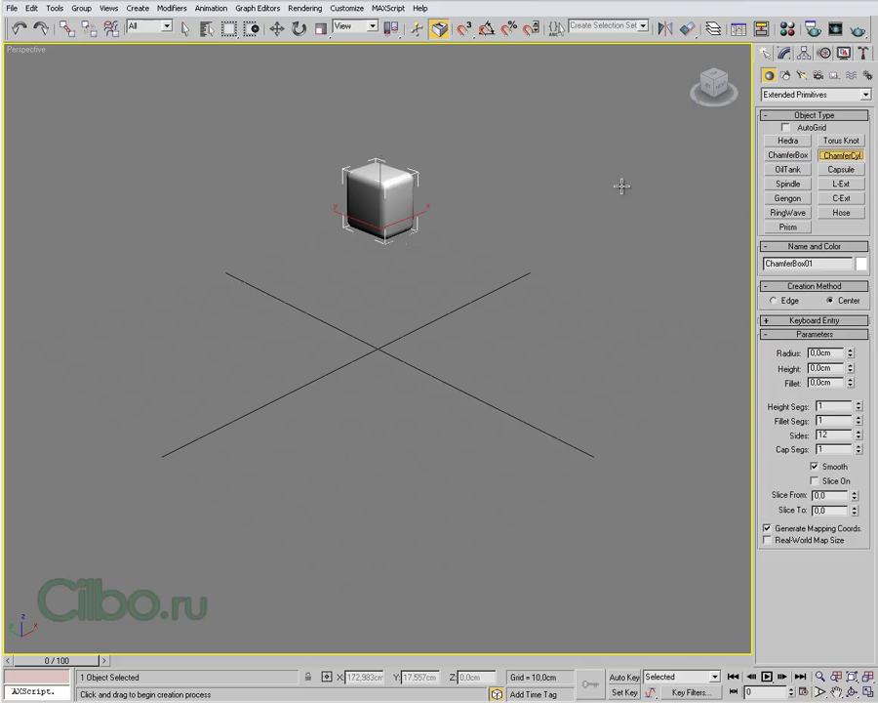
drag(309, 251, 330, 259)
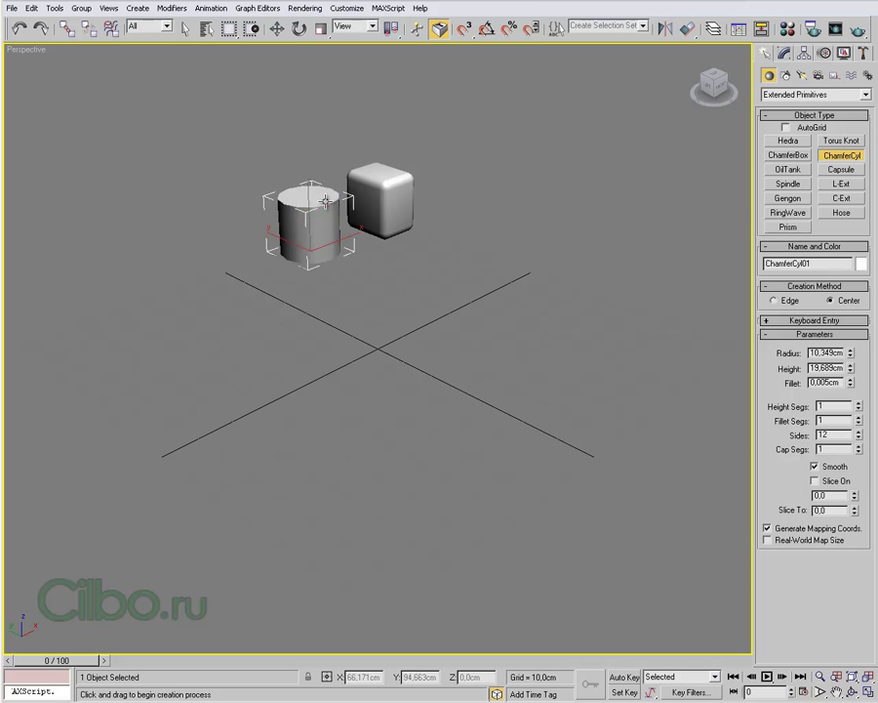
click(326, 189)
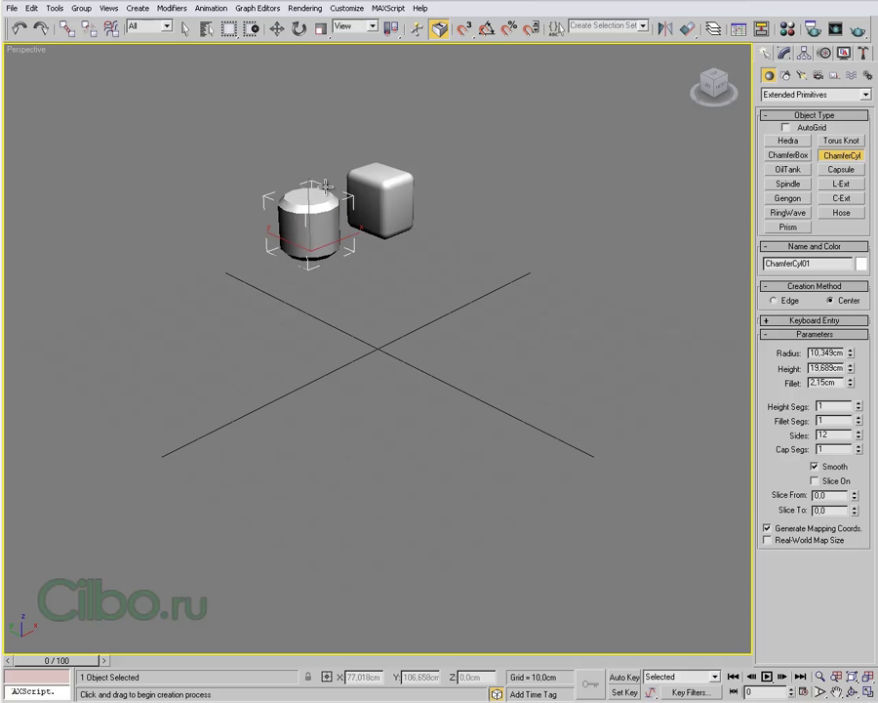
right_click(574, 179)
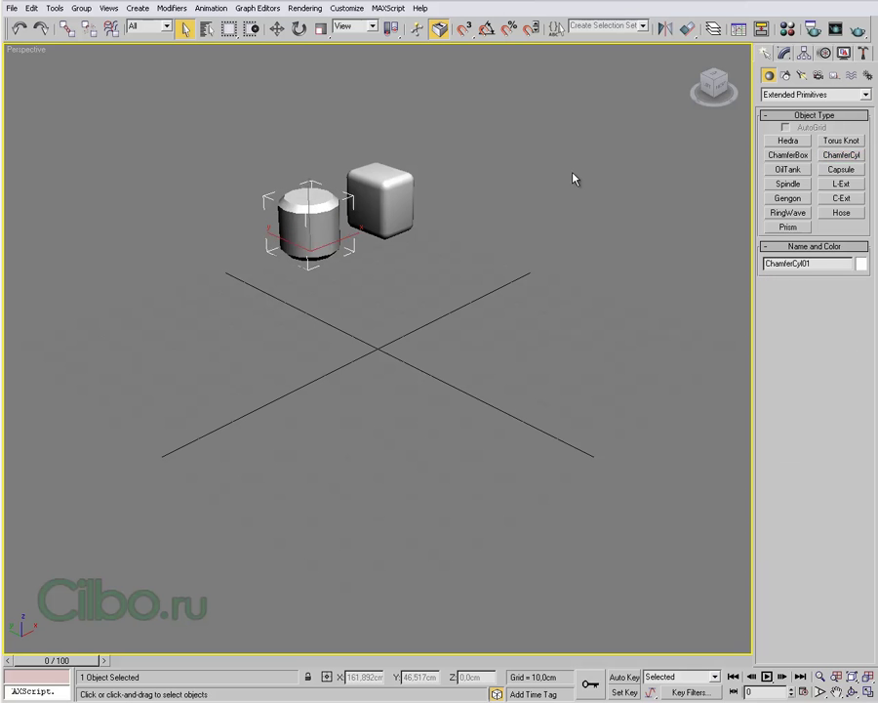
Drag out Torus Knot01 in front of the chamfer box
click(837, 142)
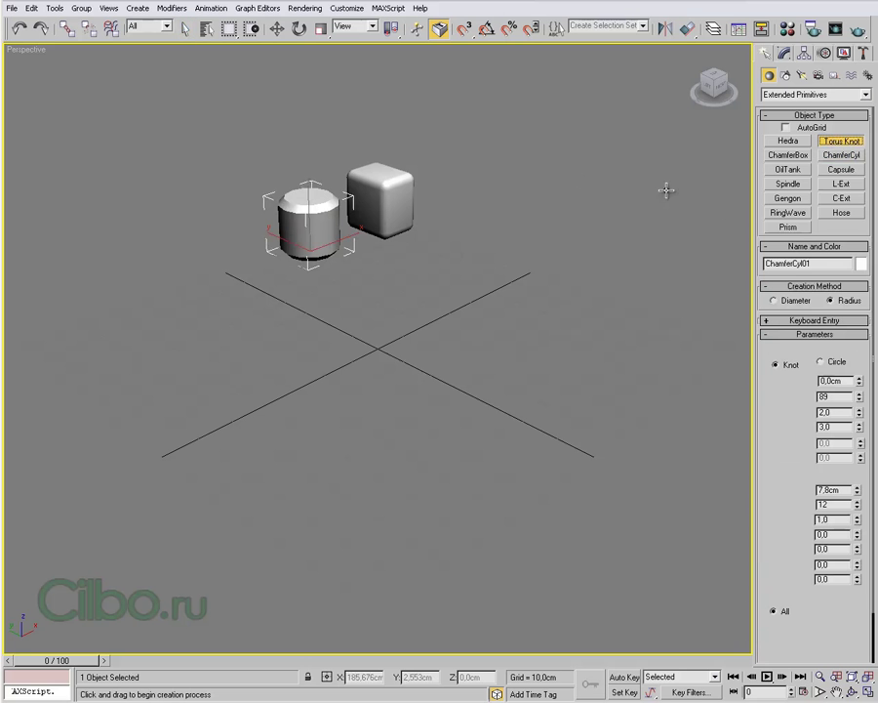
drag(424, 246, 432, 255)
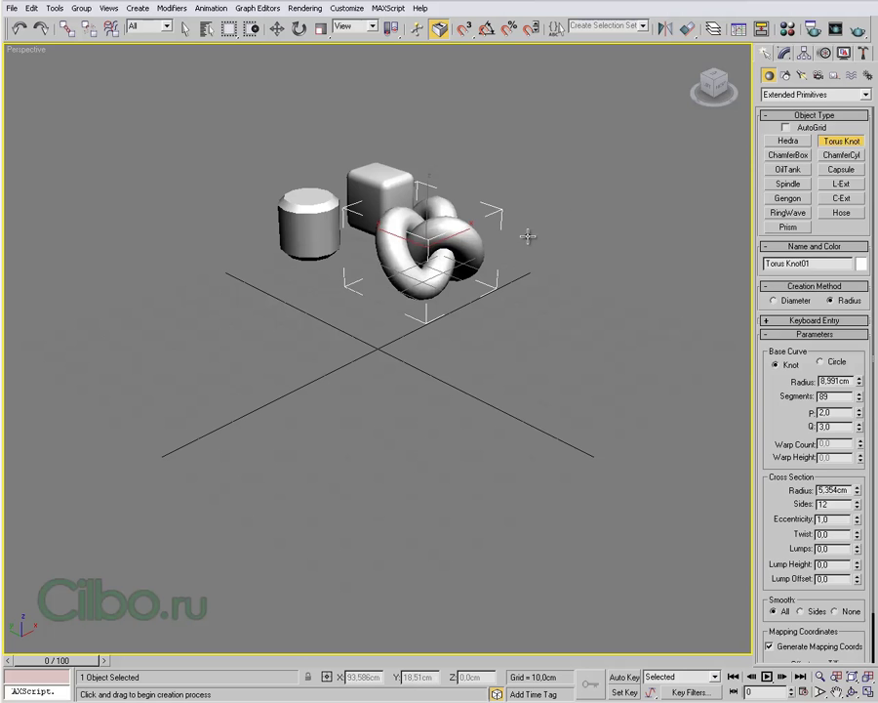
right_click(563, 213)
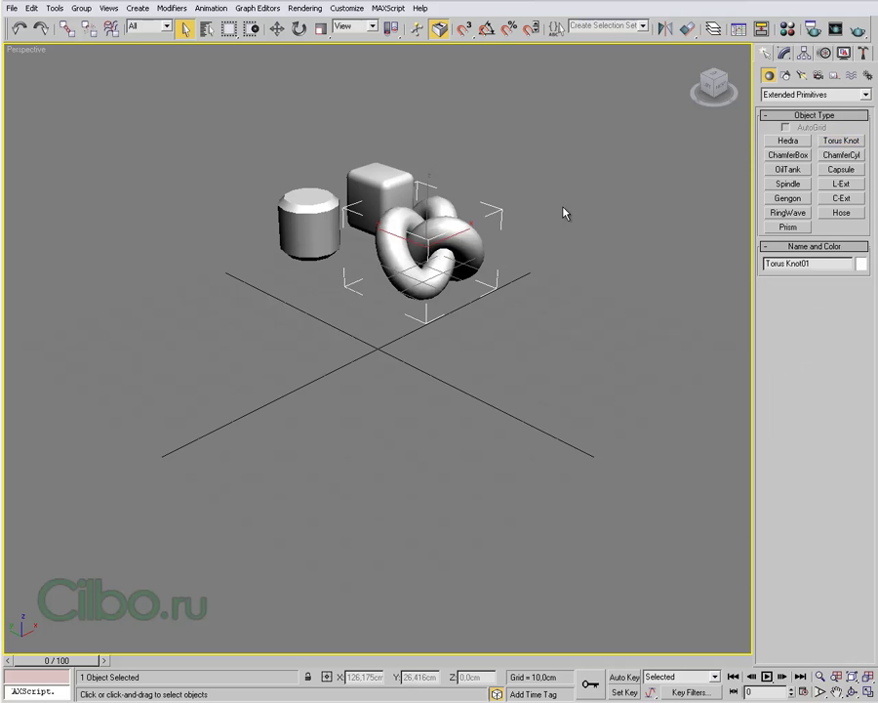
Add OilTank01 left of the cylinder: 8.688cm radius, 22.428cm height, 4.964cm cap height
click(787, 170)
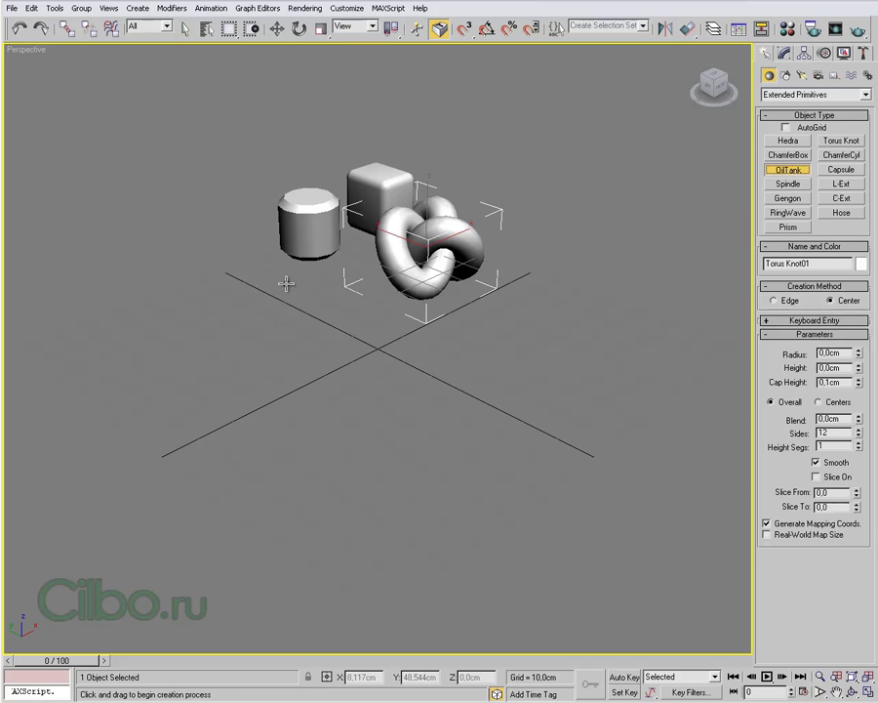
drag(271, 277, 246, 281)
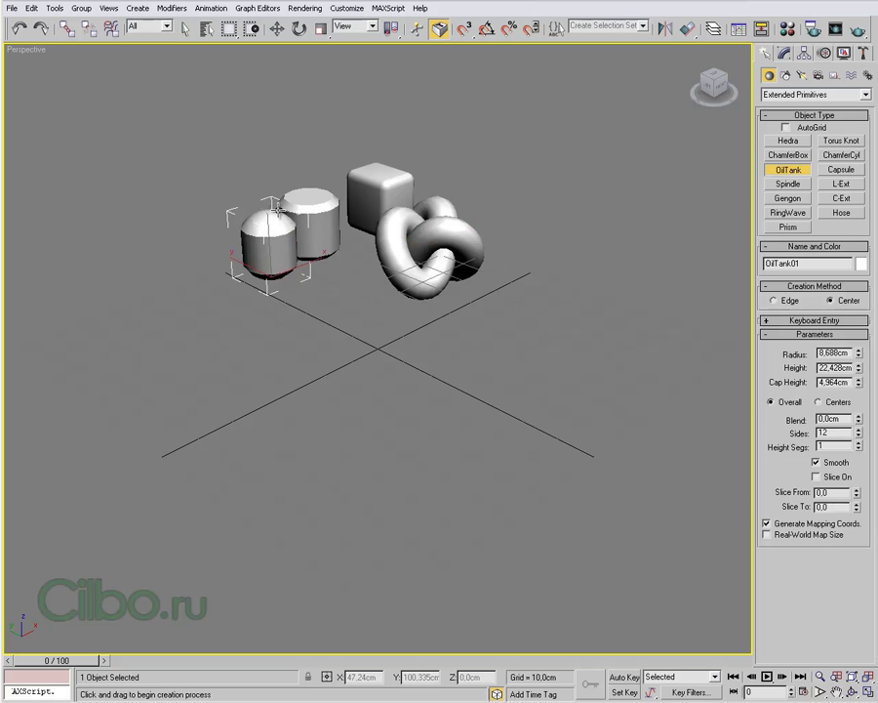
right_click(540, 199)
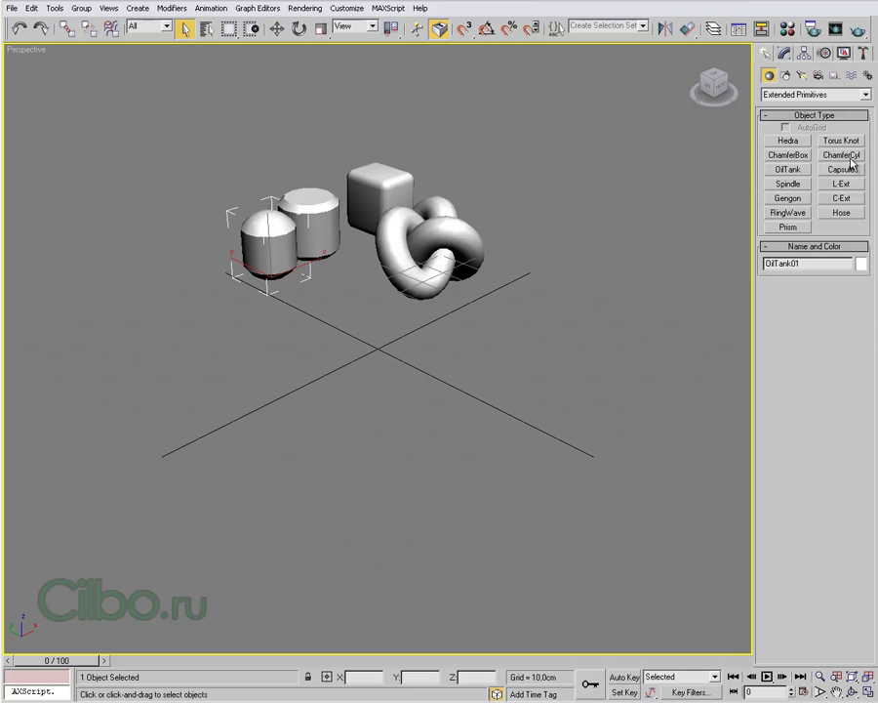
Drag out Capsule01 between the cylinder and the torus knot
click(840, 170)
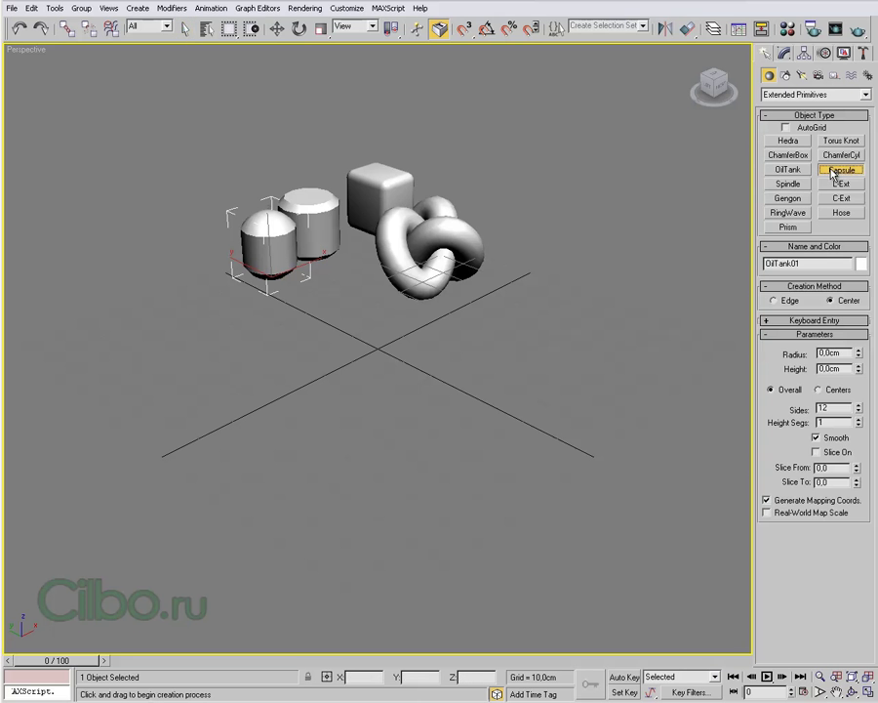
drag(332, 286, 344, 291)
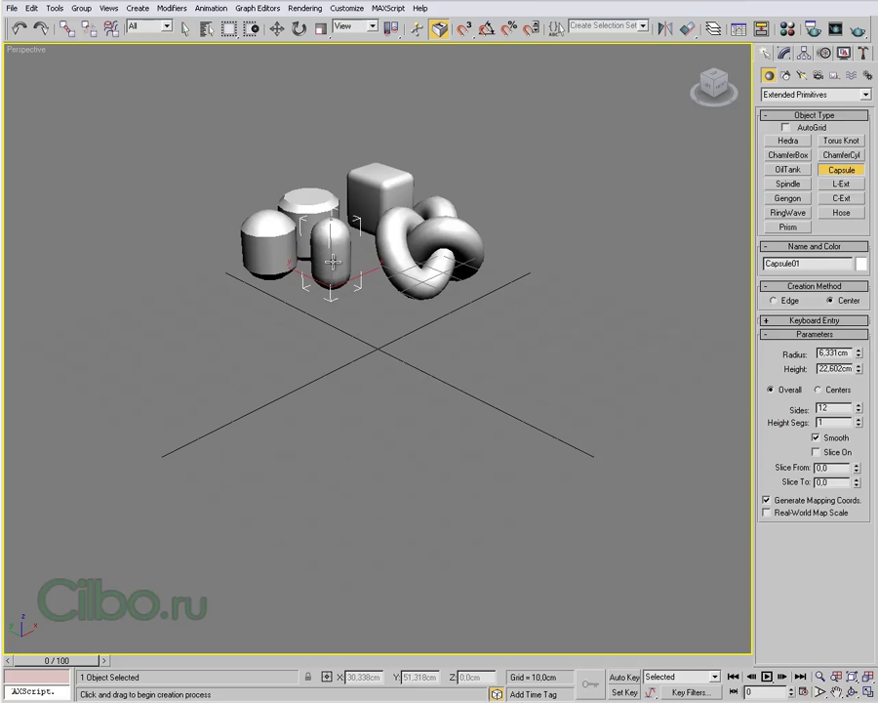
right_click(551, 237)
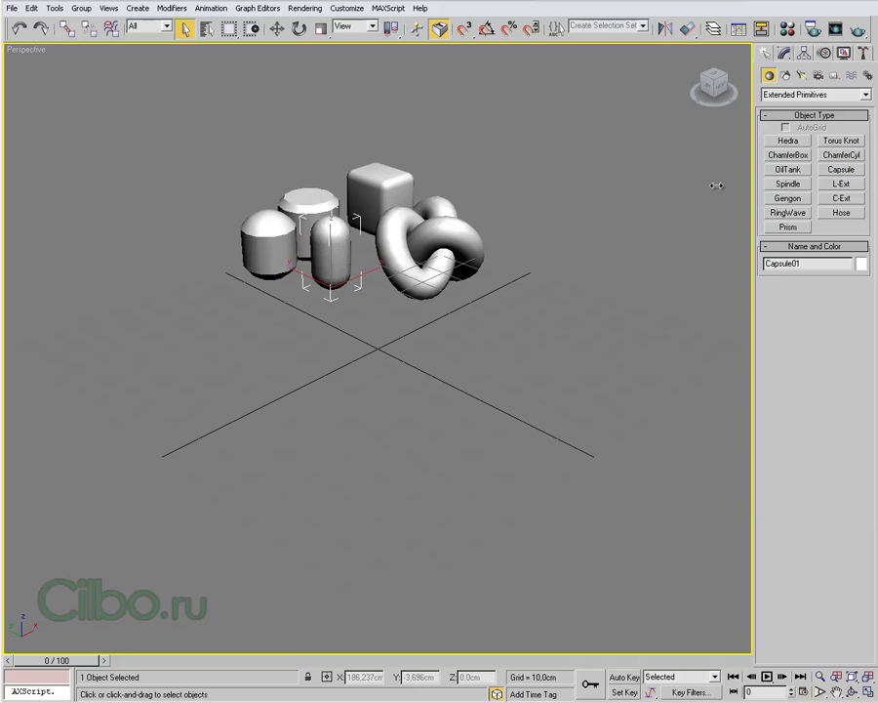
Build Spindle01 at far left: 8.032cm radius, 17.684cm height, 1.715cm cap height
click(788, 185)
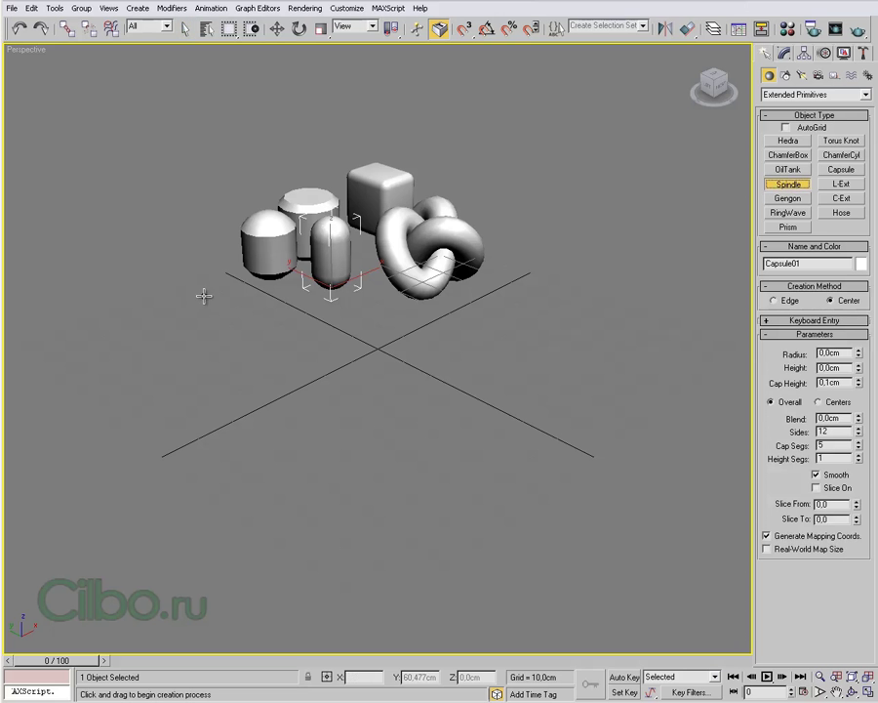
drag(217, 280, 234, 285)
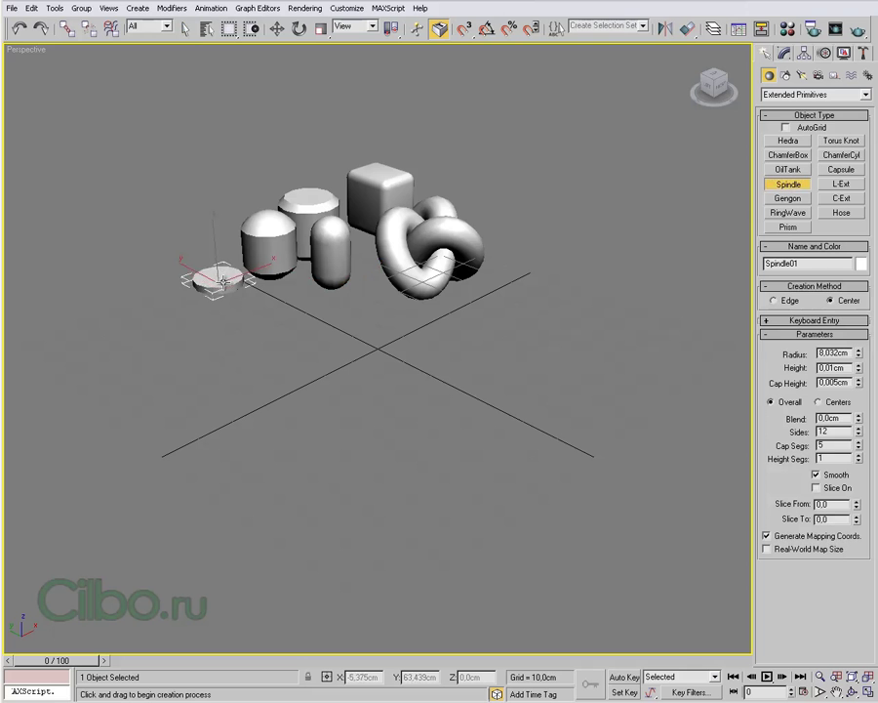
click(224, 217)
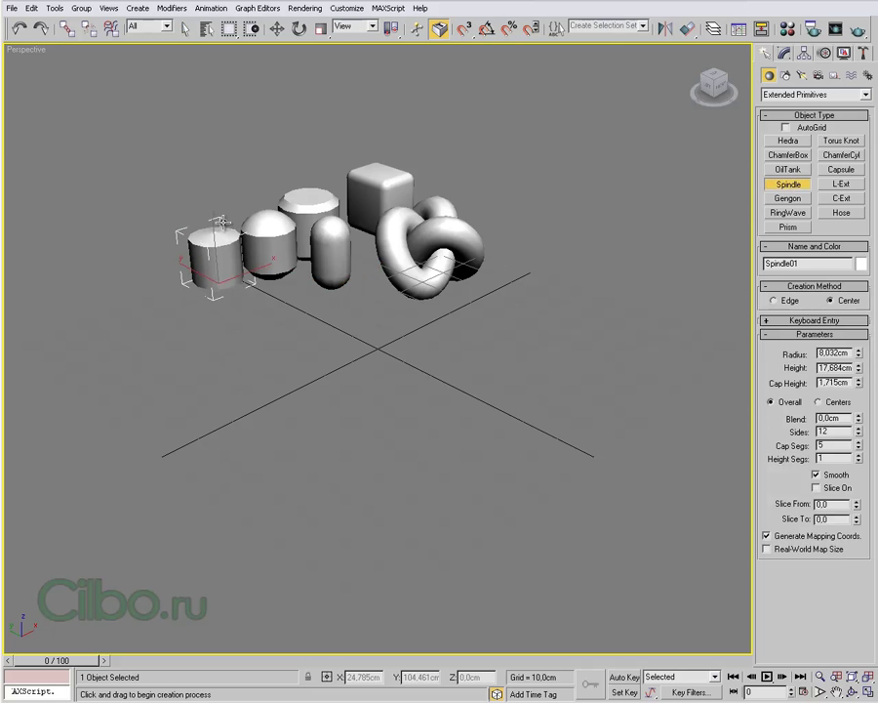
click(224, 216)
right_click(586, 189)
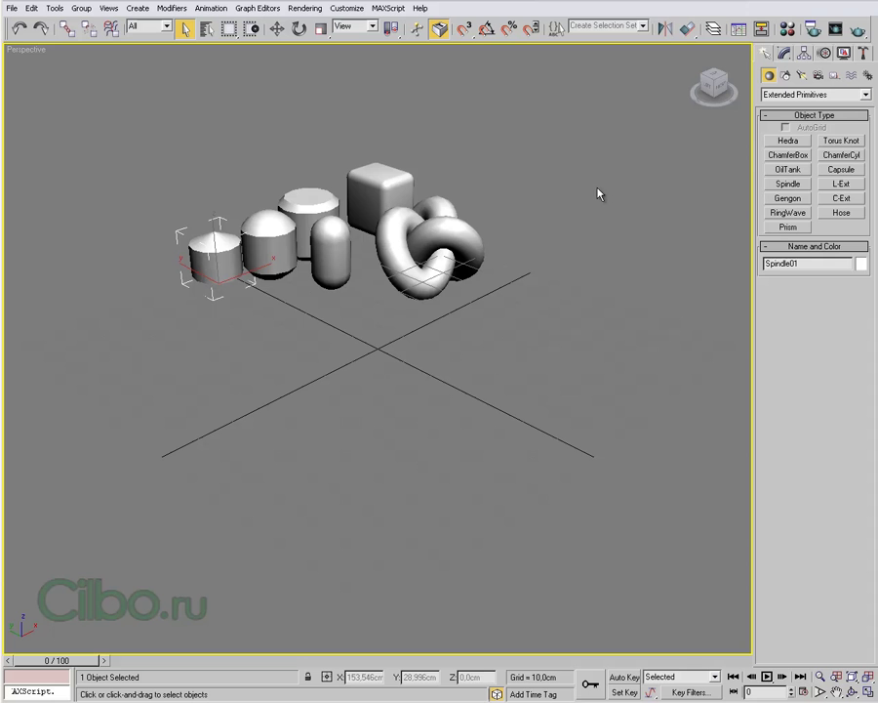
Drag out L-Ext01, 24.534cm high with 1.986cm walls, beside the spindle and oil tank
click(840, 186)
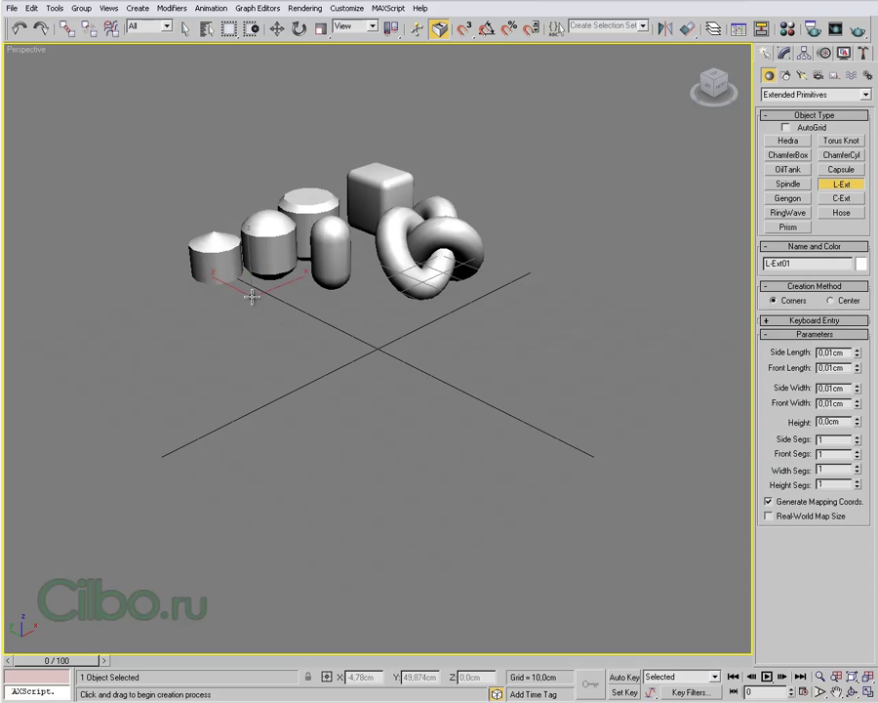
drag(251, 297, 273, 289)
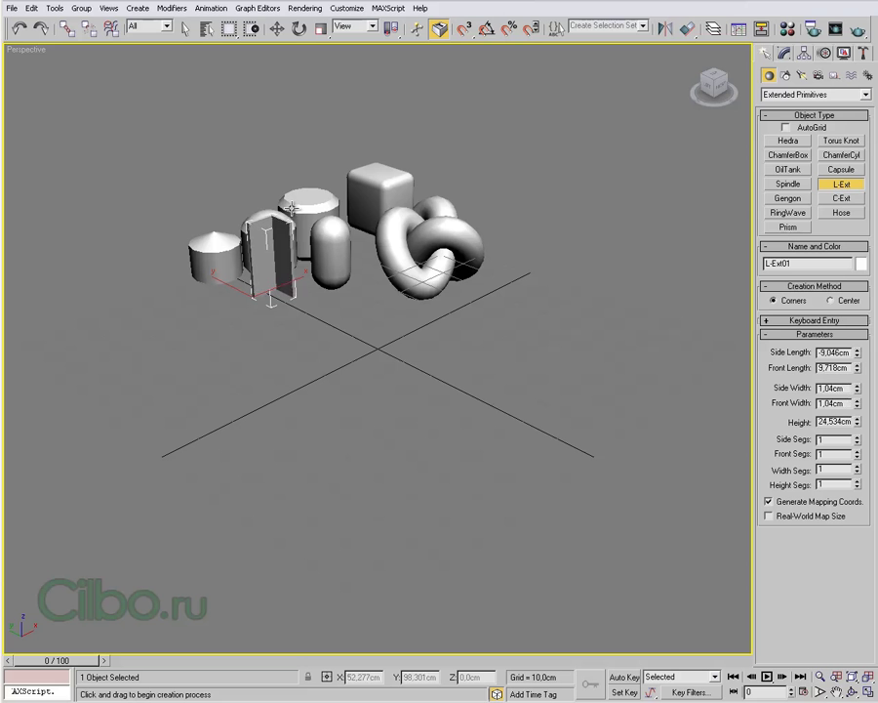
Build C-Ext01 at the front left, setting its footprint, height and wall width
click(842, 199)
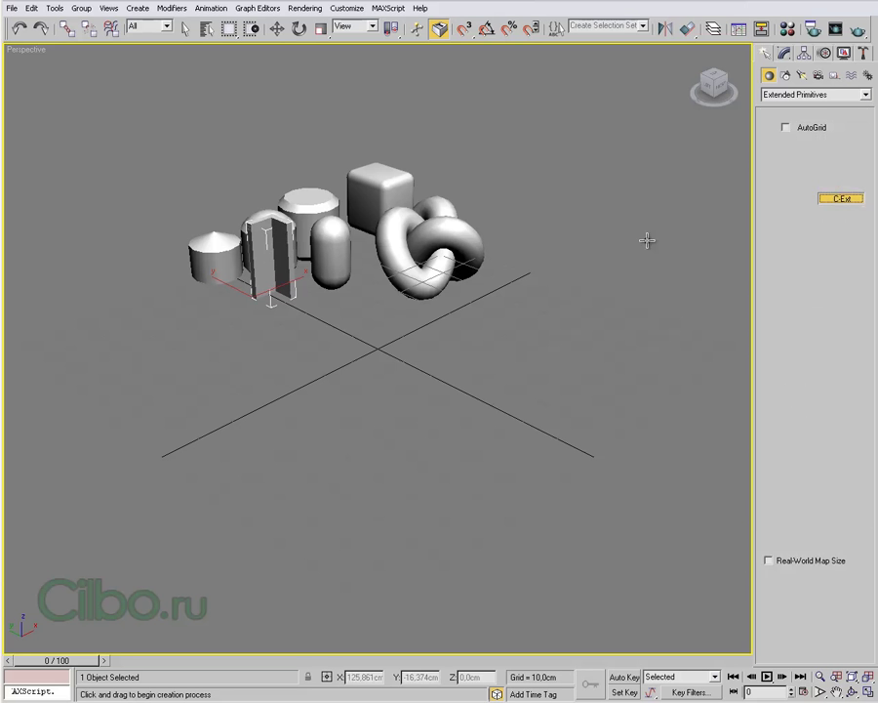
mouse_move(166, 320)
mouse_down()
mouse_move(185, 318)
mouse_move(217, 282)
mouse_up()
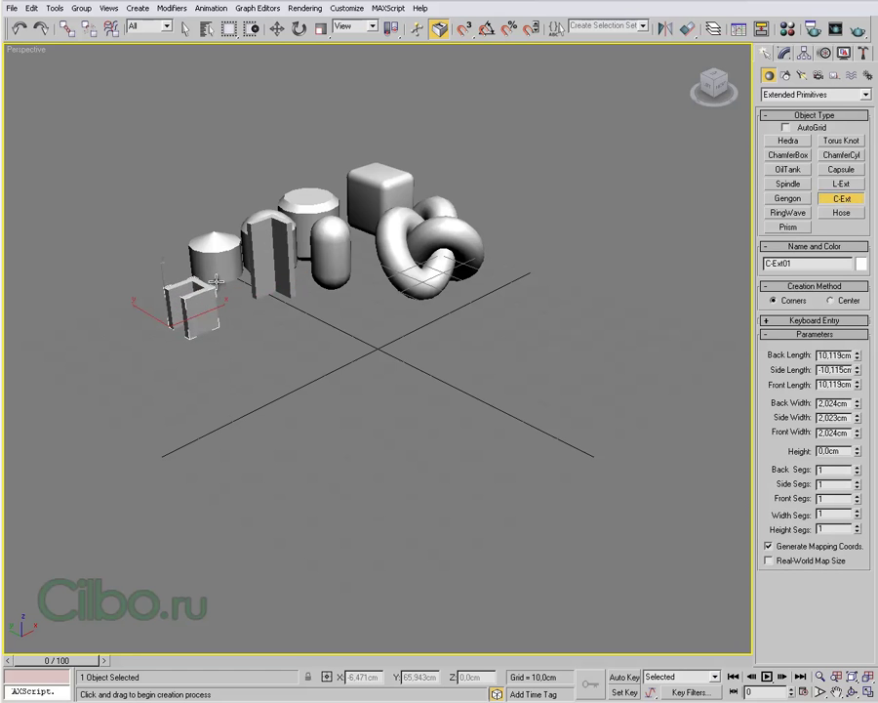
click(217, 228)
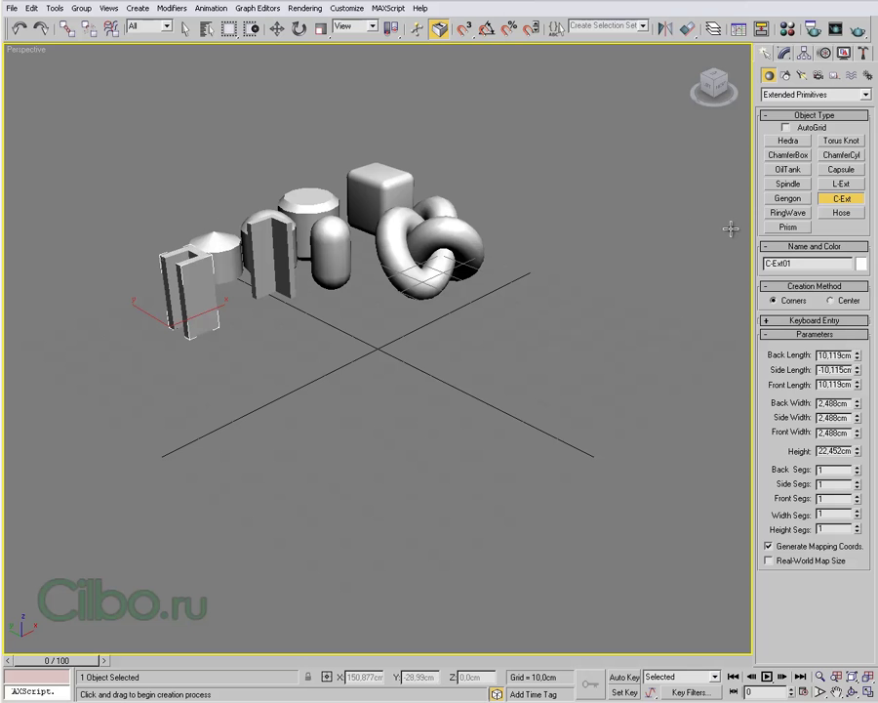
Add a five-sided Gengon01: 10.098cm radius, 26.35cm high, 1.548cm fillet
click(788, 199)
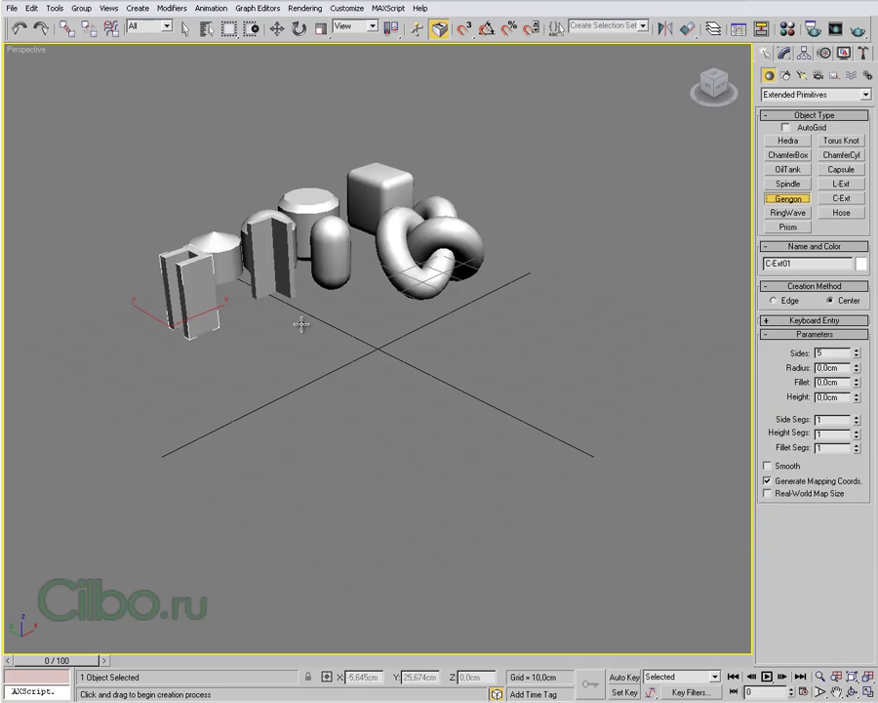
drag(251, 328, 261, 337)
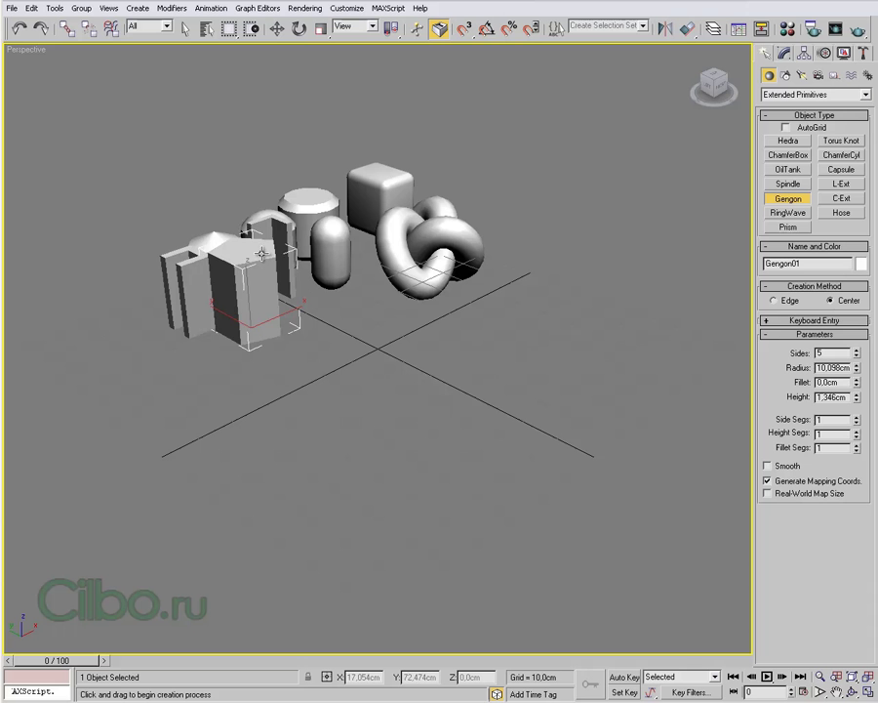
click(262, 246)
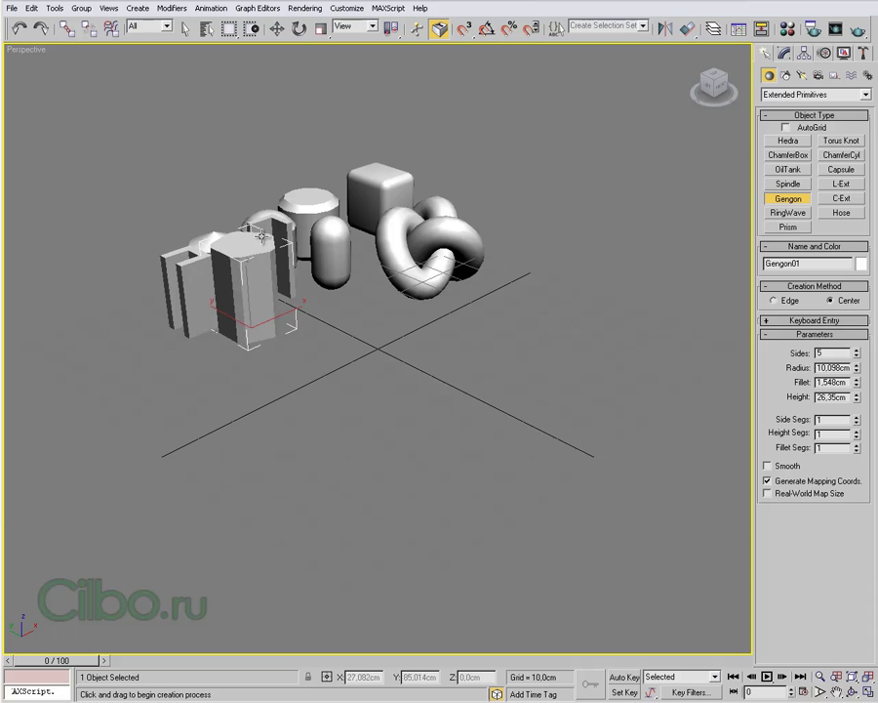
click(262, 236)
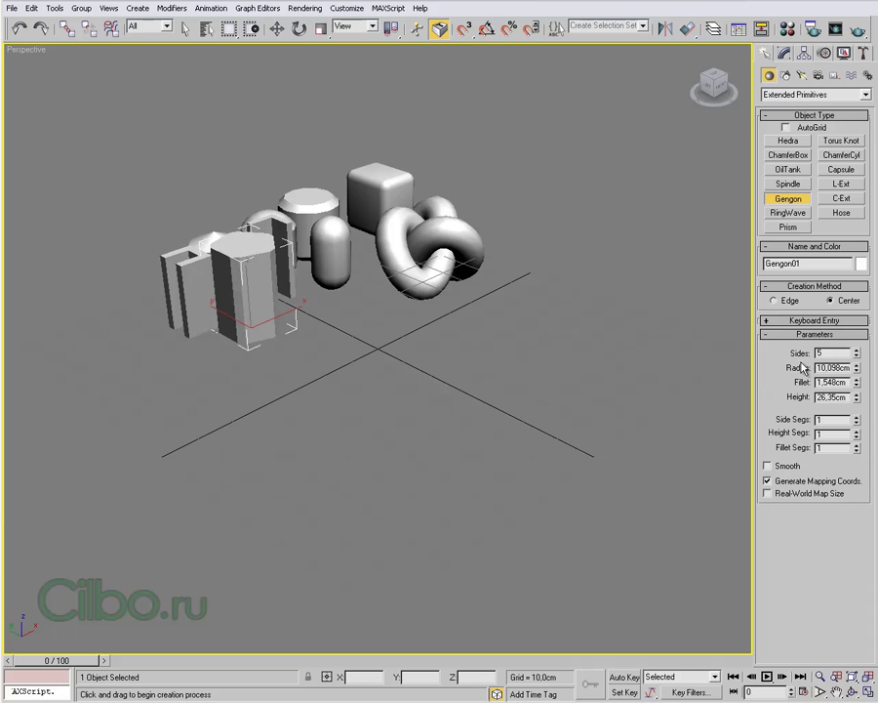
Add a flat RingWave01 on the ground and a ribbed Hose01 about 37.188cm tall in front
click(788, 215)
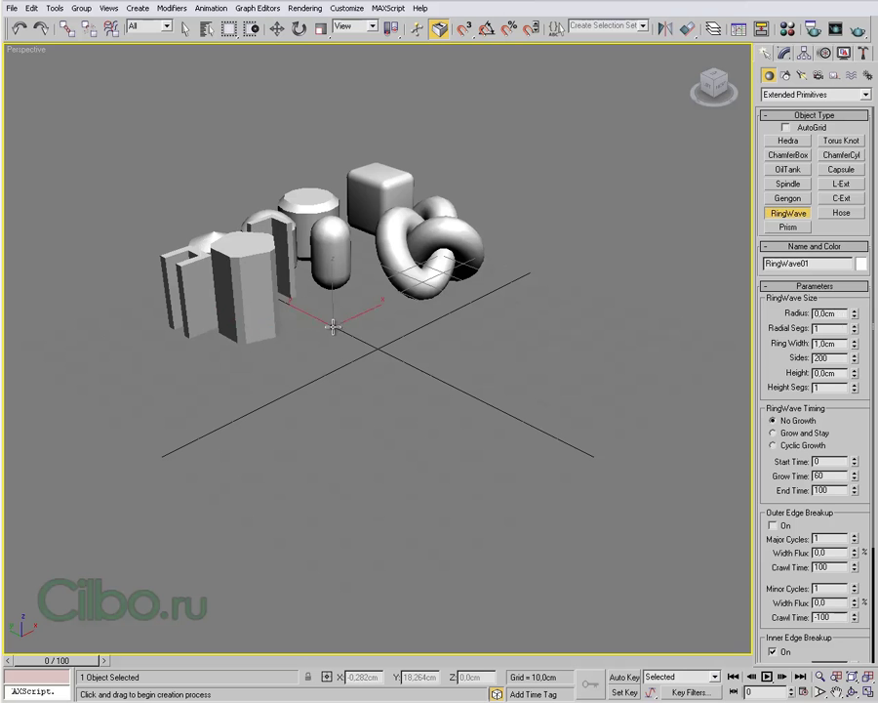
drag(334, 324, 338, 347)
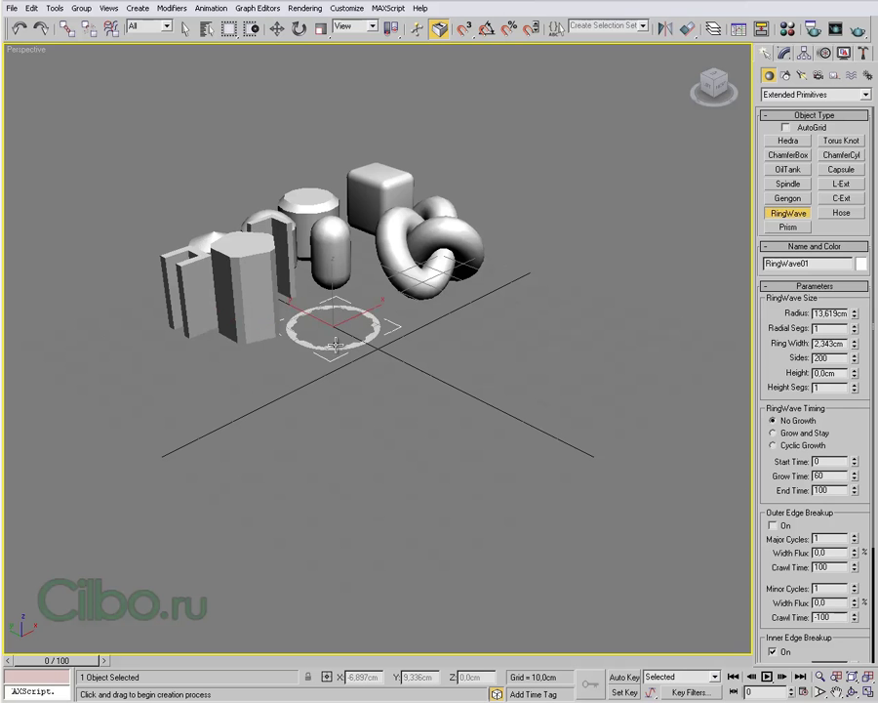
click(336, 339)
right_click(392, 353)
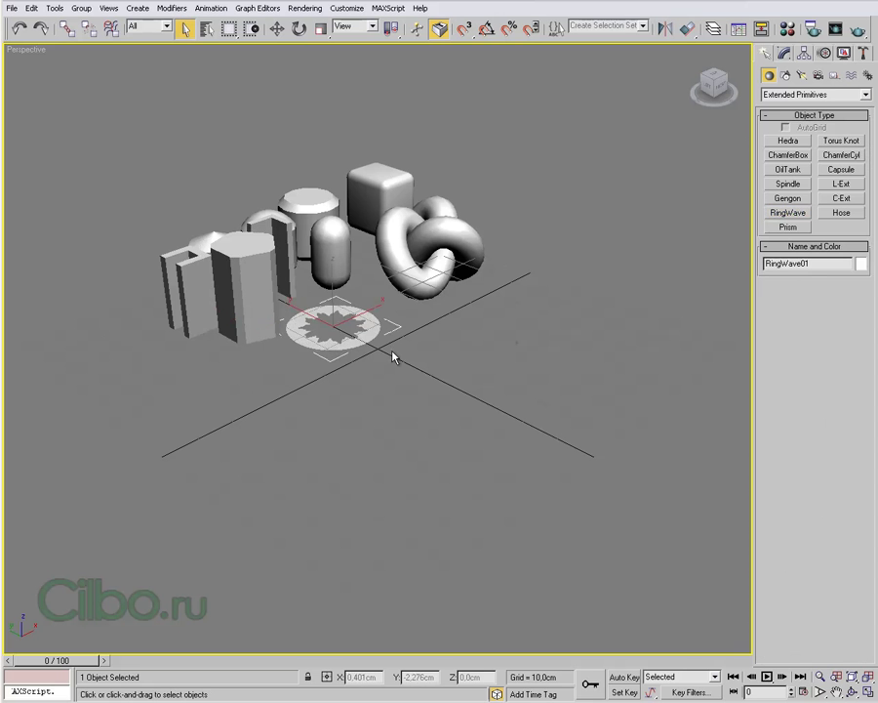
click(841, 213)
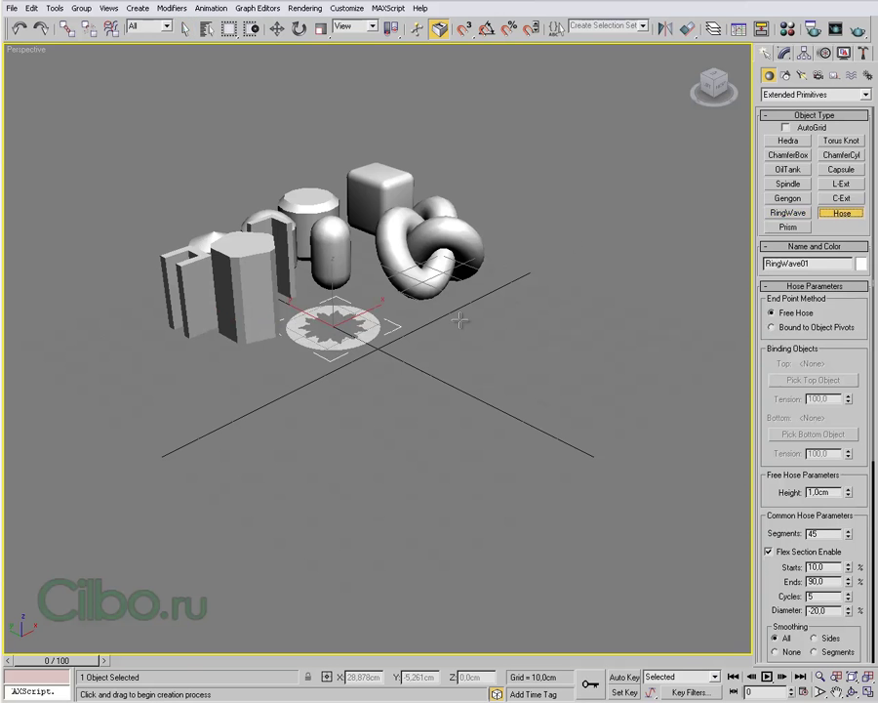
drag(429, 325, 463, 330)
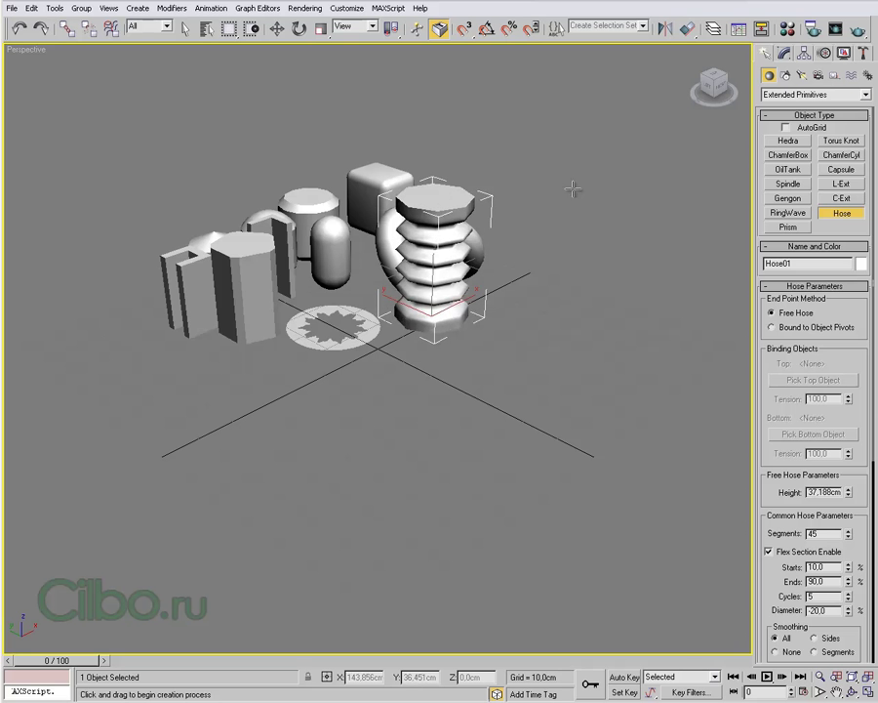
Finish the hose, then build triangular Prism01 (sides 16.473, 22.604, 24.523cm), about 33cm tall
key(w)
click(790, 227)
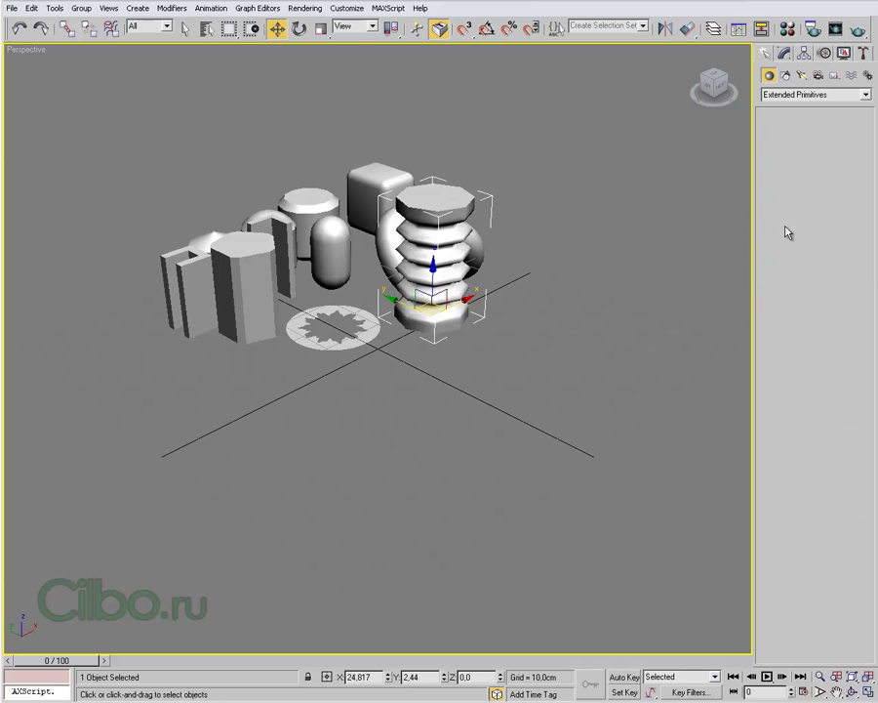
mouse_move(264, 383)
mouse_down()
mouse_move(263, 417)
mouse_move(252, 431)
mouse_up()
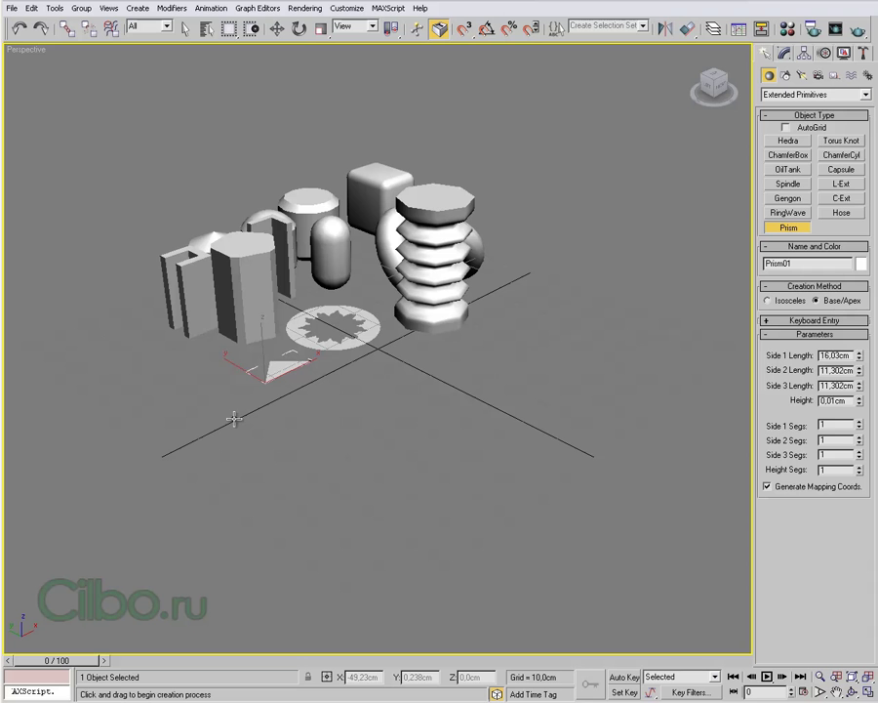
click(247, 414)
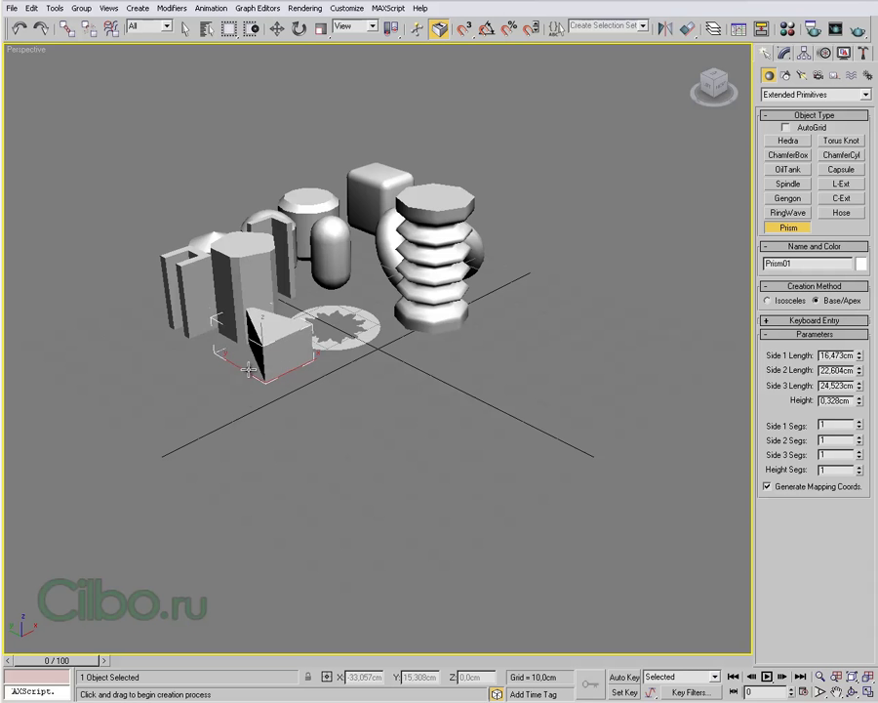
click(239, 281)
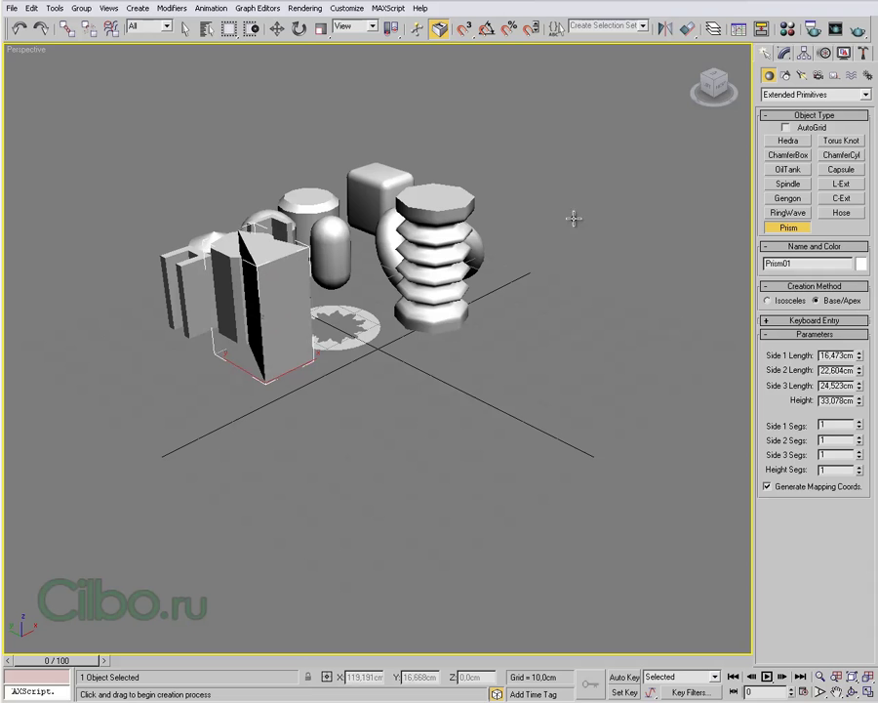
key(w)
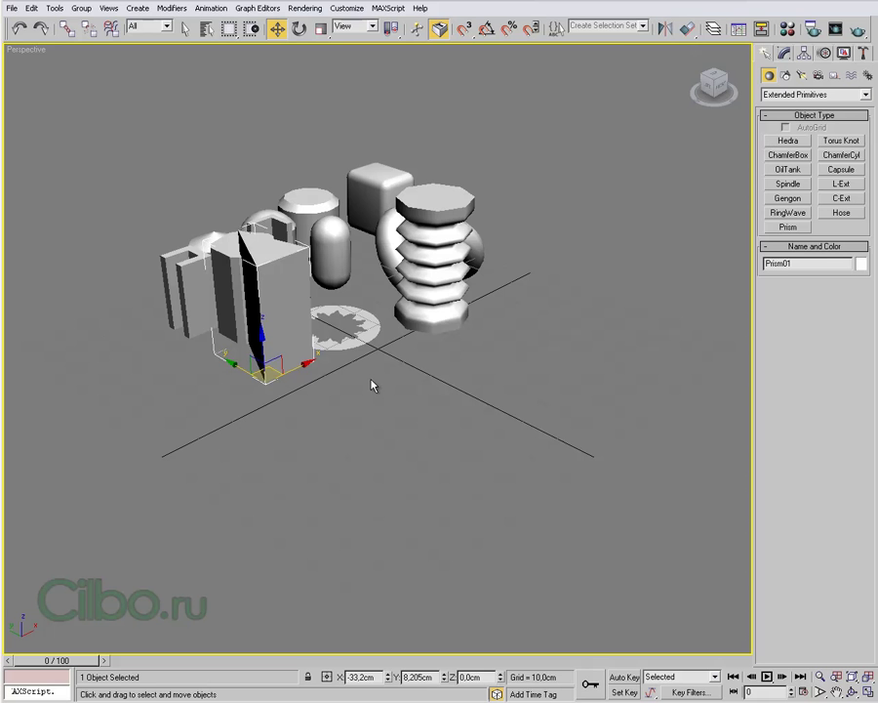
Drag out a Tetra Hedra01 of 11.38cm radius in front of the RingWave, then zoom in
click(787, 141)
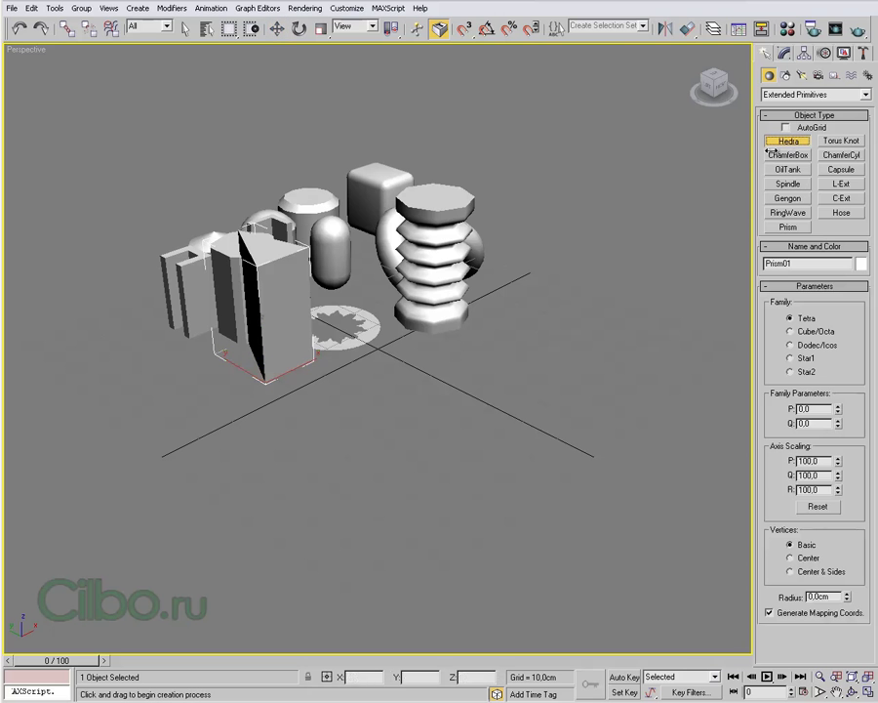
drag(374, 368, 390, 397)
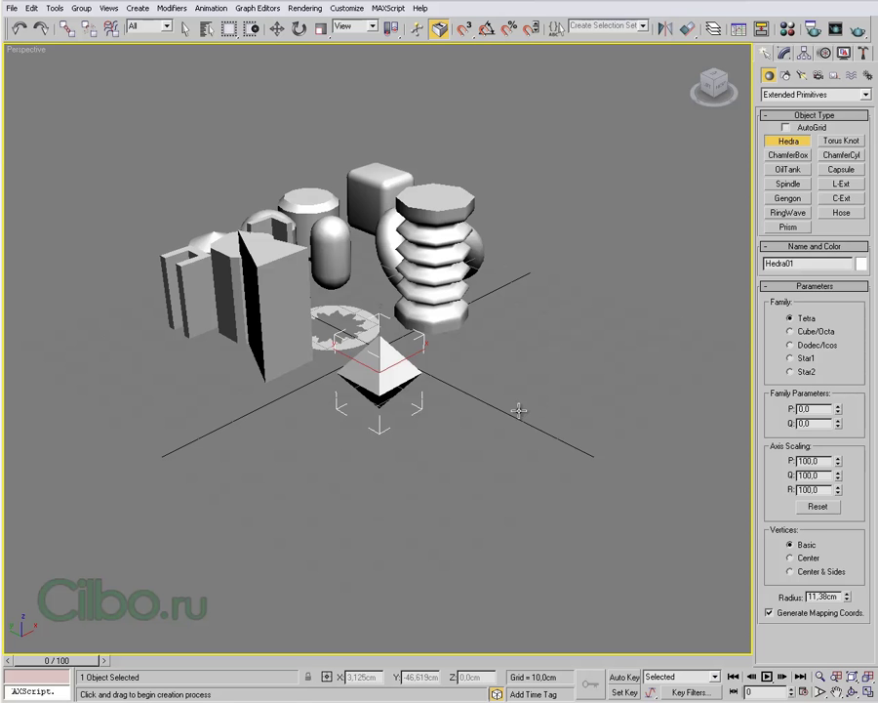
scroll(508, 402, up, 2)
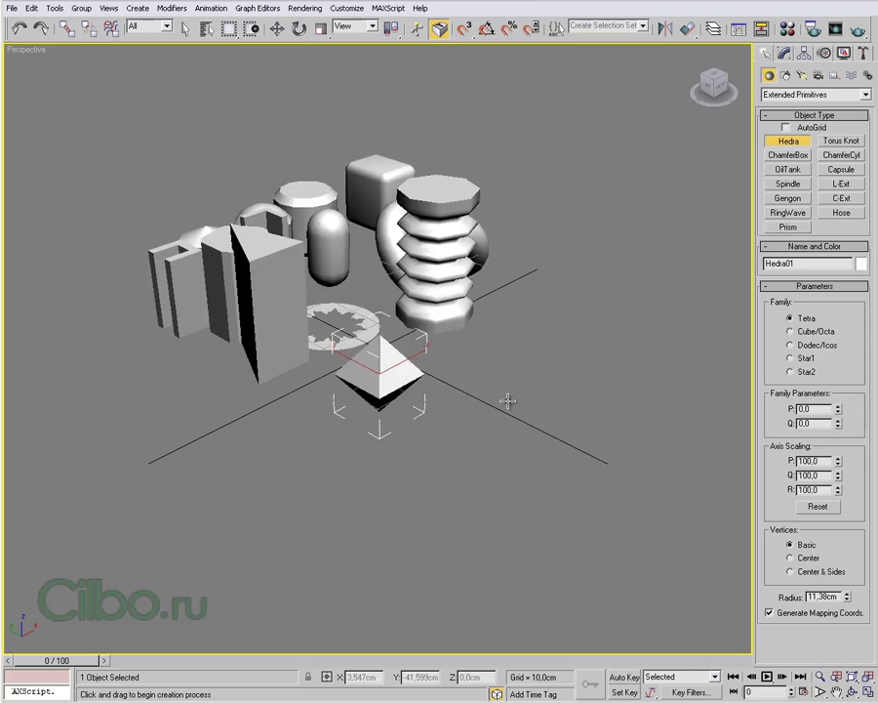
scroll(500, 406, up, 2)
scroll(496, 332, up, 3)
scroll(494, 308, up, 2)
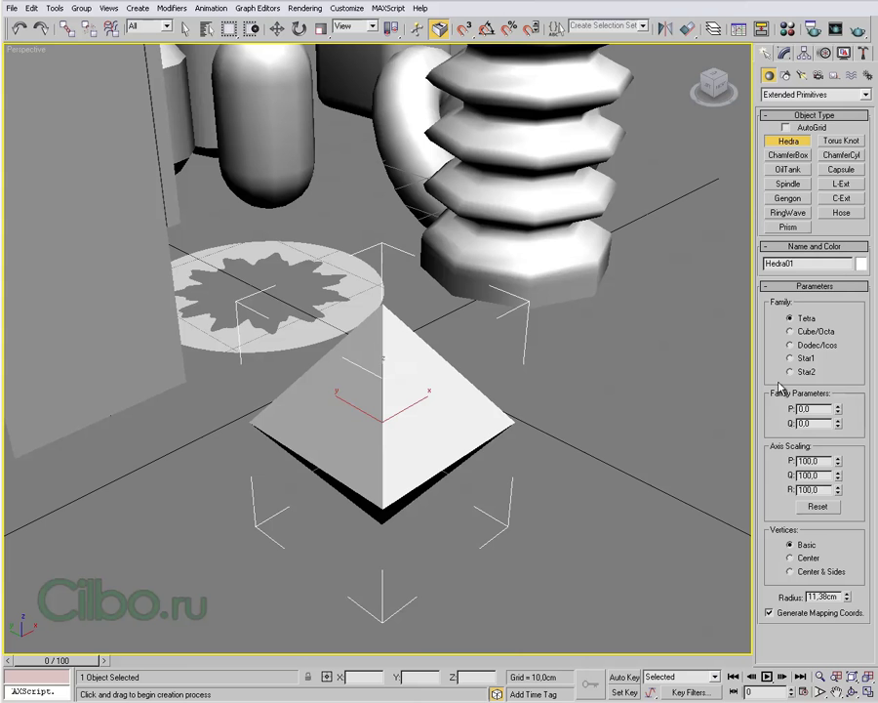
Step the Hedra family through Cube/Octa, Dodec/Icos and Star1, ending on Star2
click(791, 332)
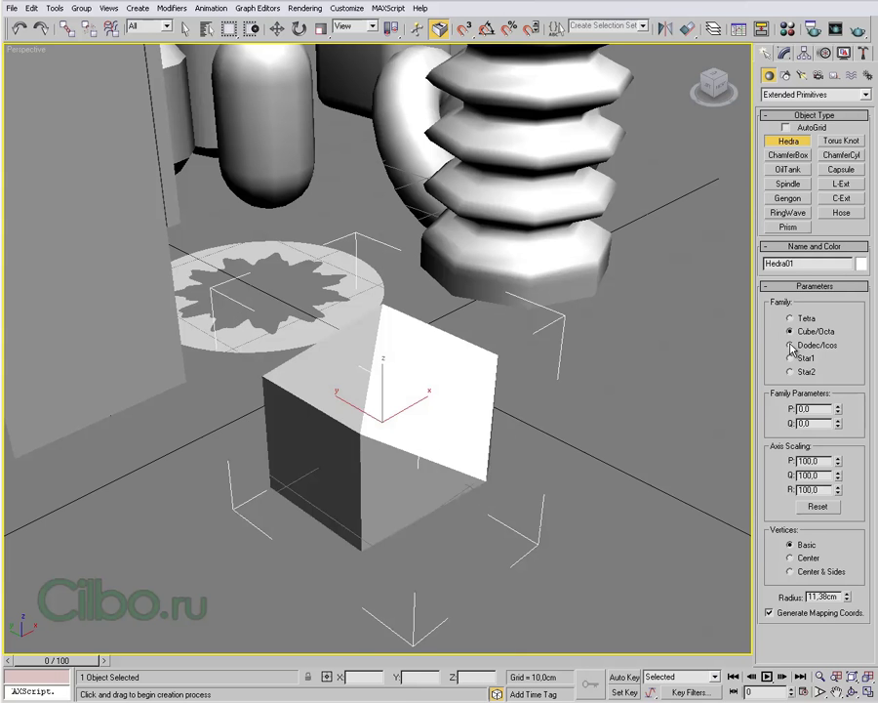
click(790, 346)
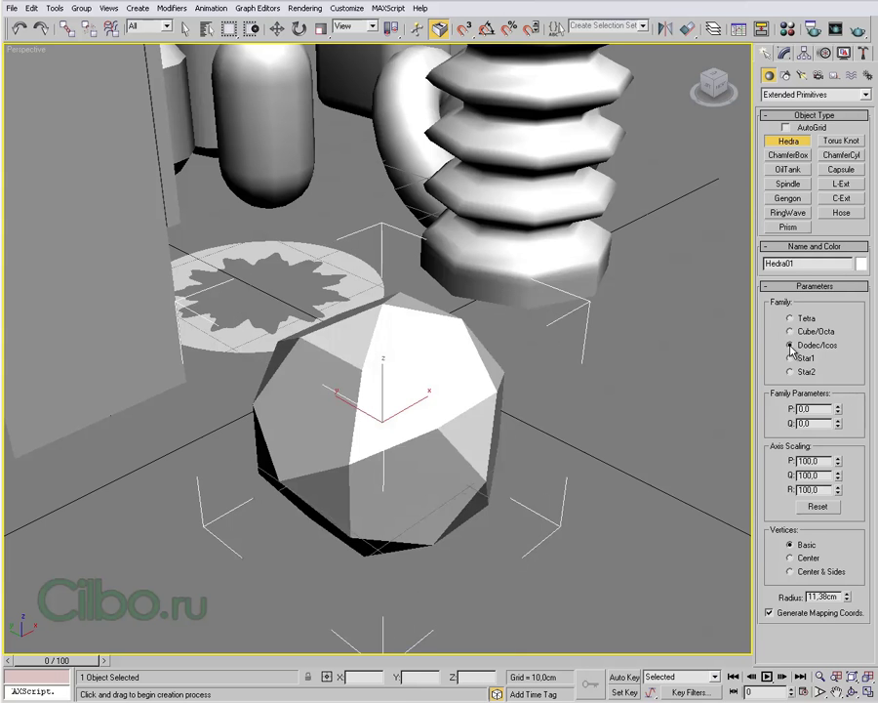
click(790, 359)
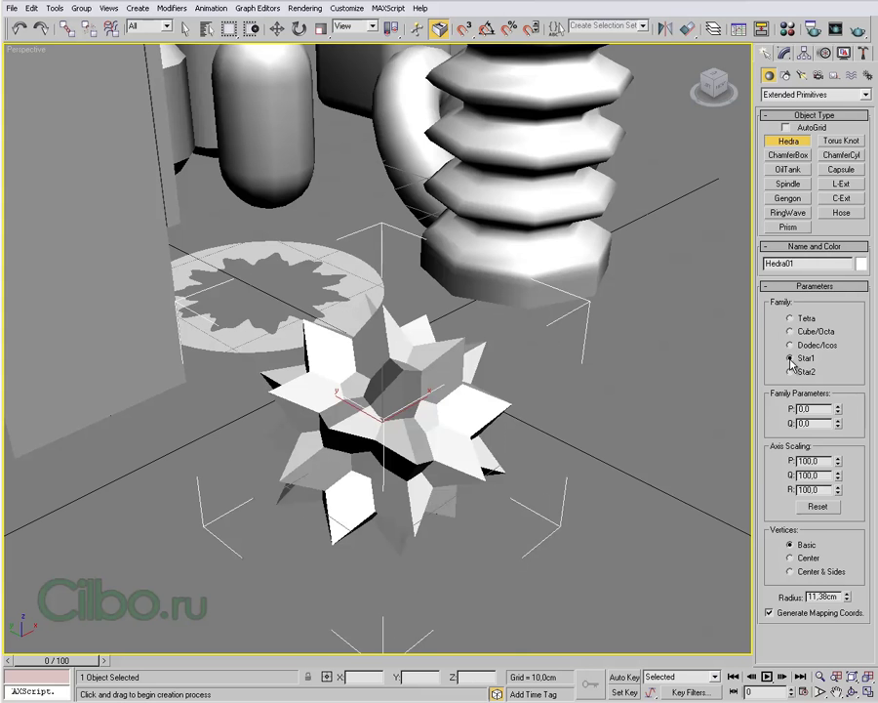
click(791, 373)
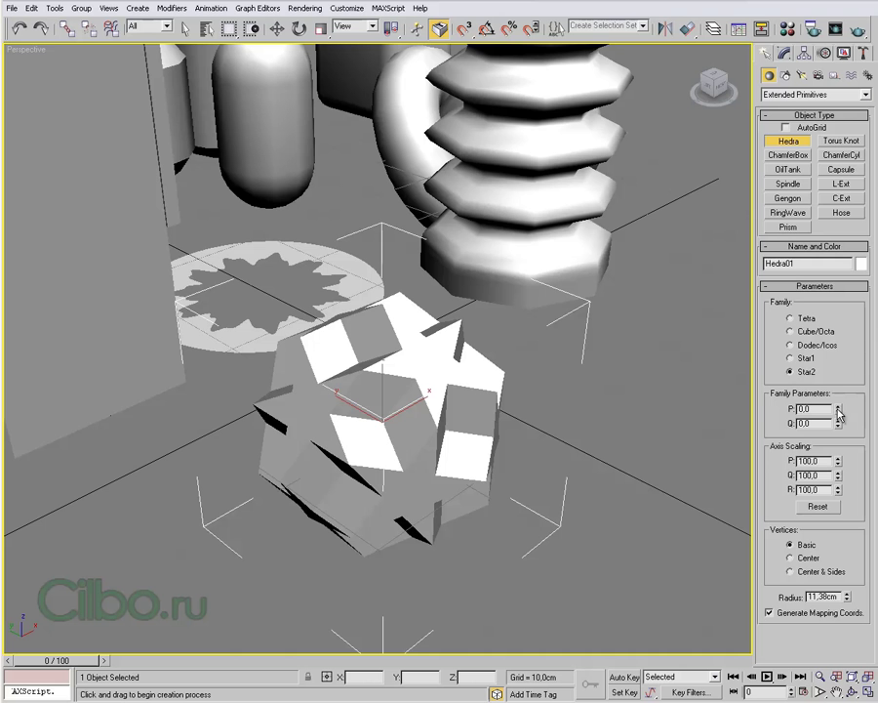
Try raising P and Q axis scaling, then reset scaling to 100 and P to 0
mouse_move(838, 414)
mouse_down()
mouse_move(835, 400)
mouse_move(839, 425)
mouse_up()
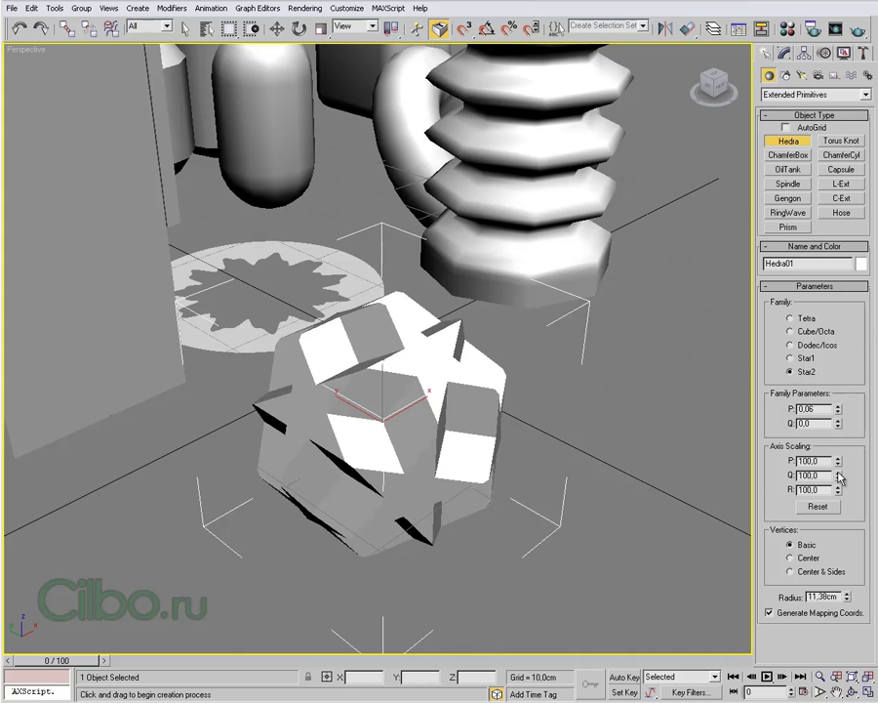
mouse_move(839, 478)
mouse_down()
mouse_move(839, 382)
mouse_move(849, 491)
mouse_move(836, 472)
mouse_move(838, 480)
mouse_up()
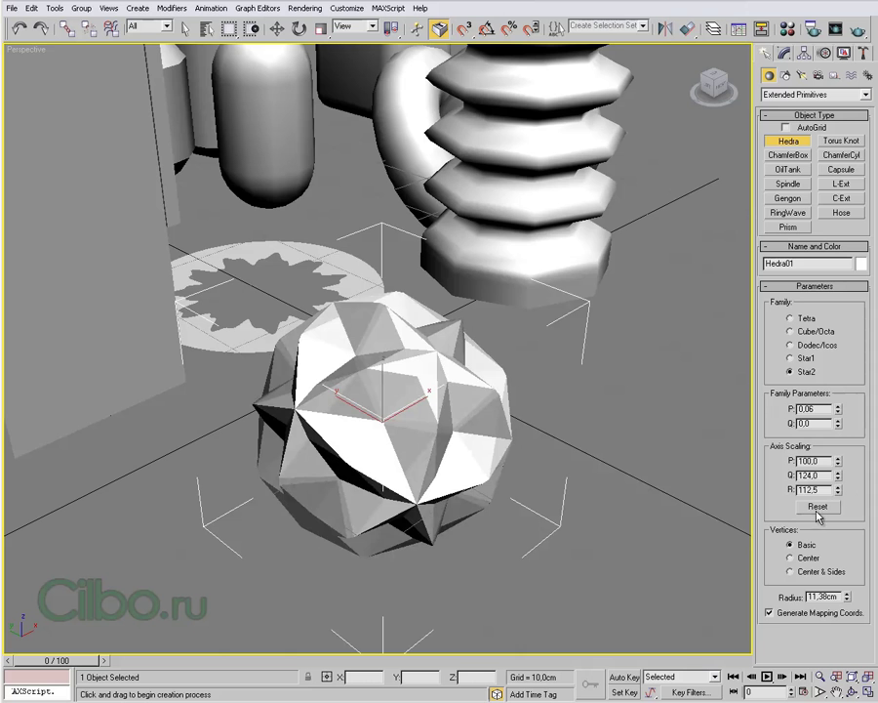
click(818, 506)
right_click(838, 408)
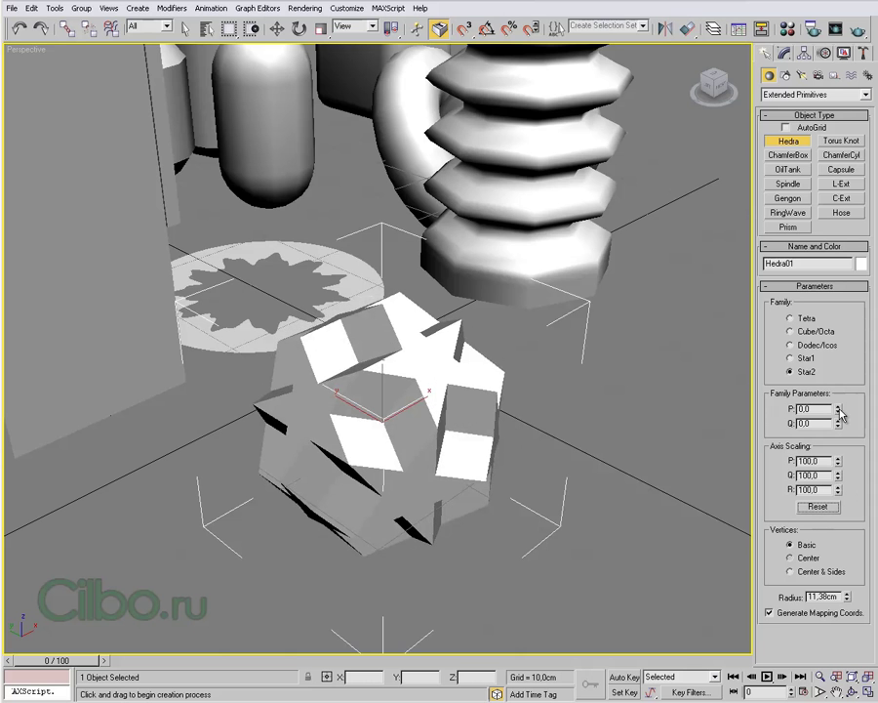
Set Hedra01 to the Tetra family, then zoom out and orbit Perspective to show every primitive
click(792, 319)
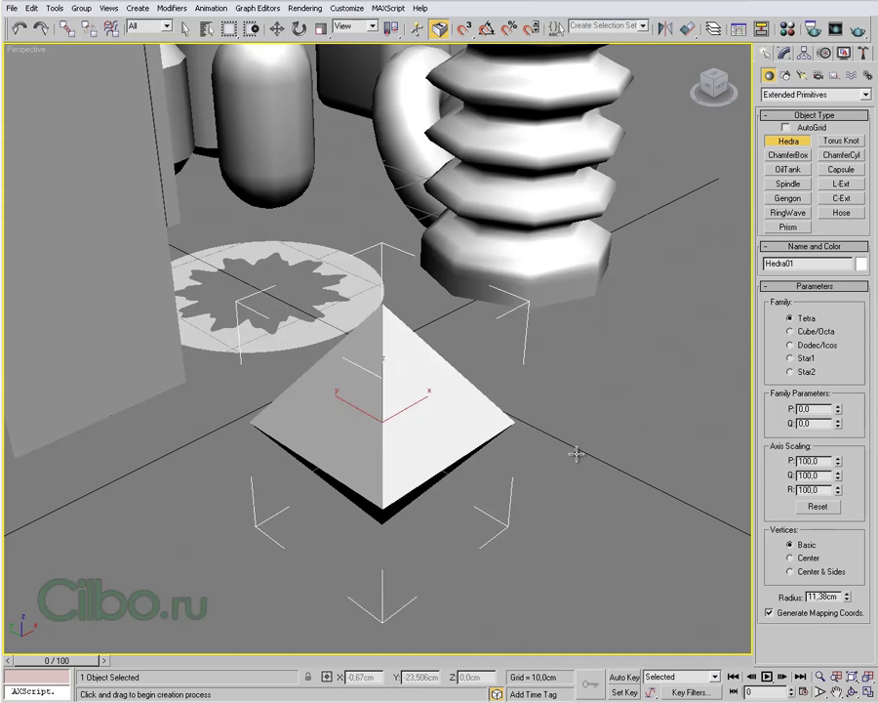
scroll(576, 454, down, 3)
scroll(571, 463, down, 3)
mouse_move(552, 469)
alt+middle_down()
mouse_move(559, 485)
mouse_move(535, 482)
mouse_move(538, 428)
mouse_move(629, 424)
mouse_move(643, 469)
mouse_move(620, 486)
mouse_move(574, 482)
mouse_move(568, 471)
alt+middle_up()
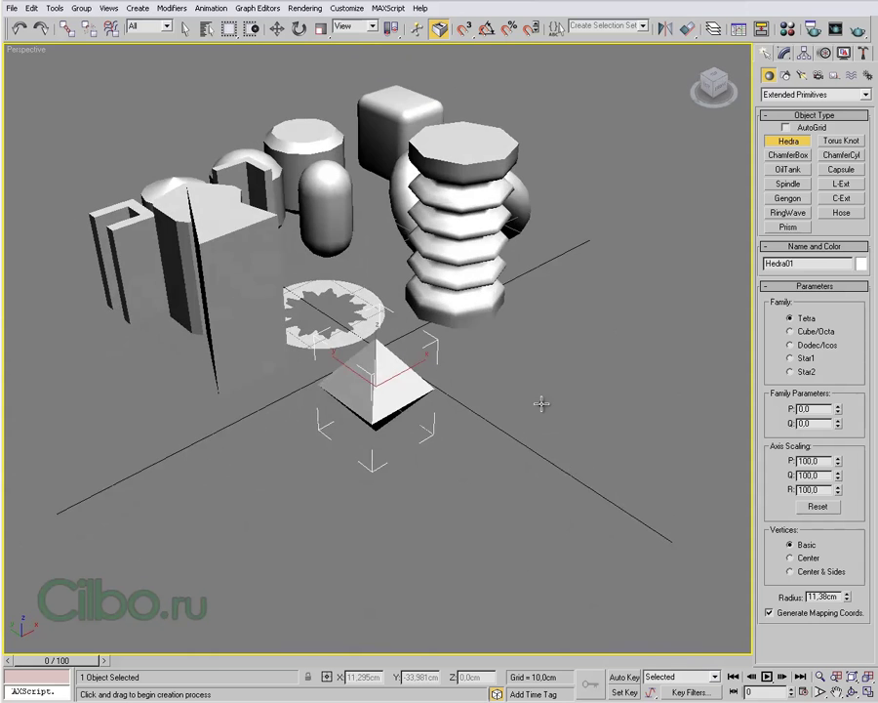
mouse_move(541, 403)
alt+middle_down()
mouse_move(533, 487)
mouse_move(564, 471)
mouse_move(589, 514)
mouse_move(540, 500)
mouse_move(516, 474)
mouse_move(460, 502)
mouse_move(484, 508)
mouse_move(581, 488)
mouse_move(466, 502)
alt+middle_up()
alt+middle_drag(603, 445, 580, 470)
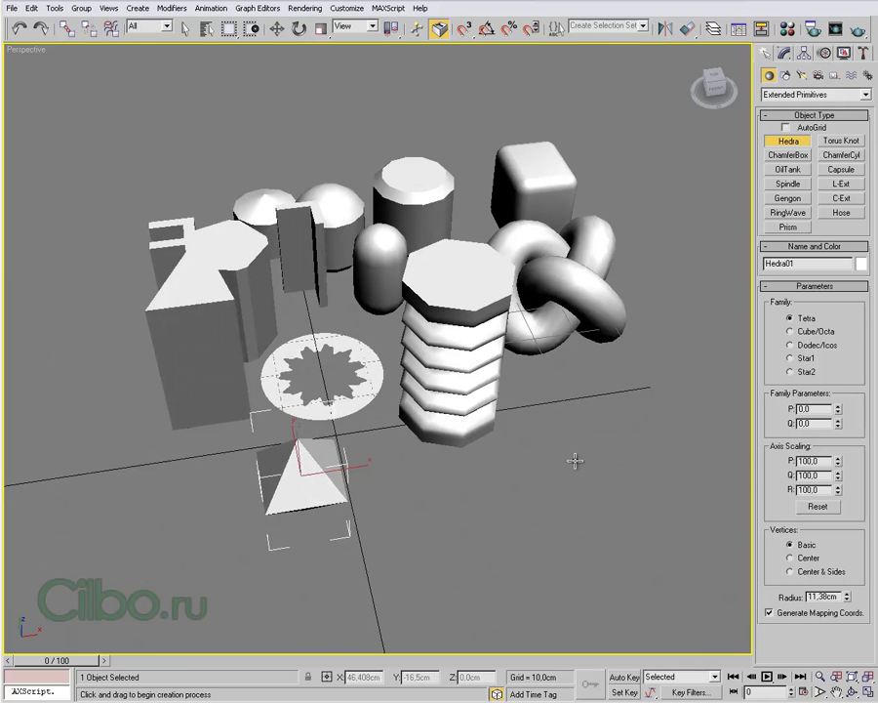